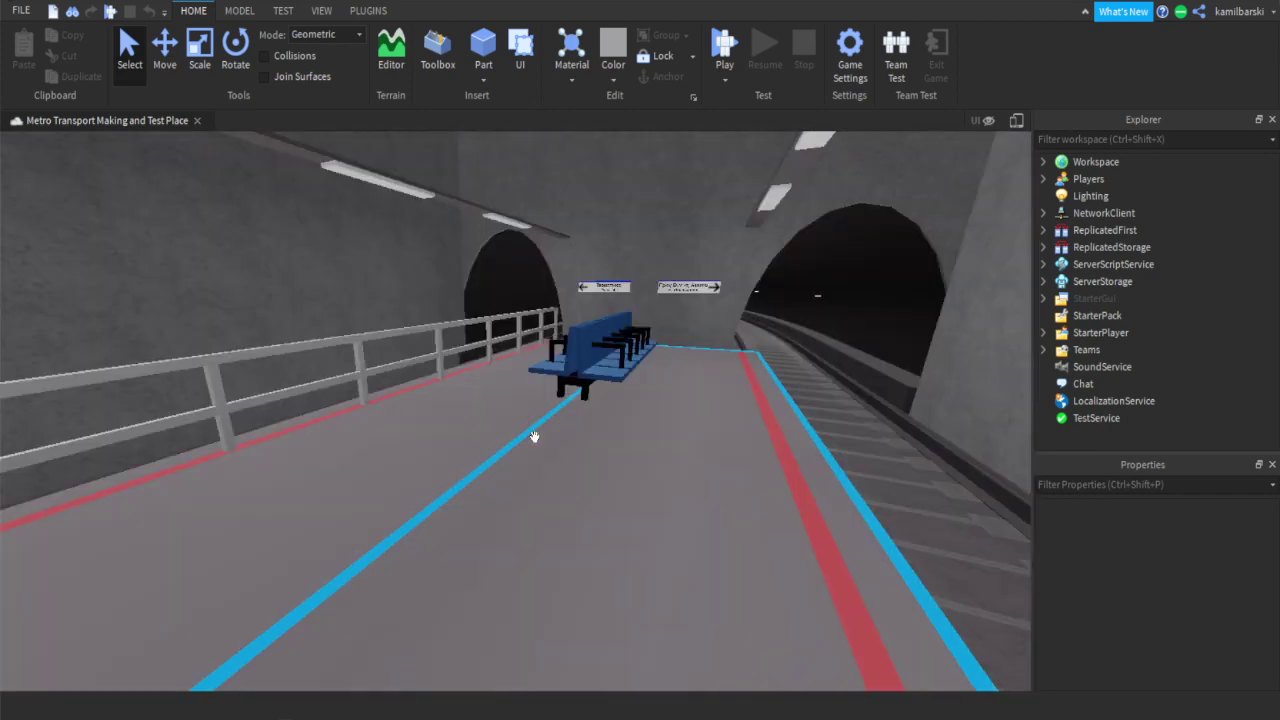
# Examine the station platform, the adjoining tunnels and the track junctions inside them.
pyautogui.moveTo(534, 437); pyautogui.dragTo(534, 439, button='right')
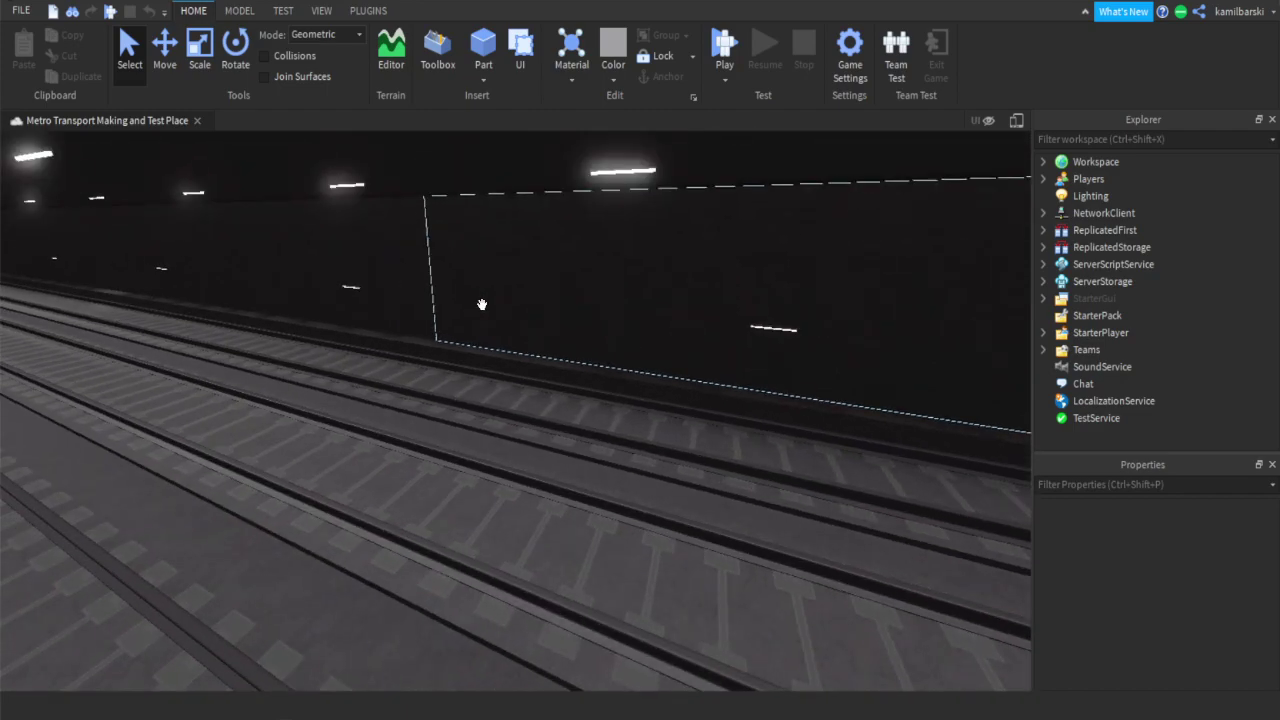
pyautogui.moveTo(482, 304); pyautogui.dragTo(480, 303, button='right')
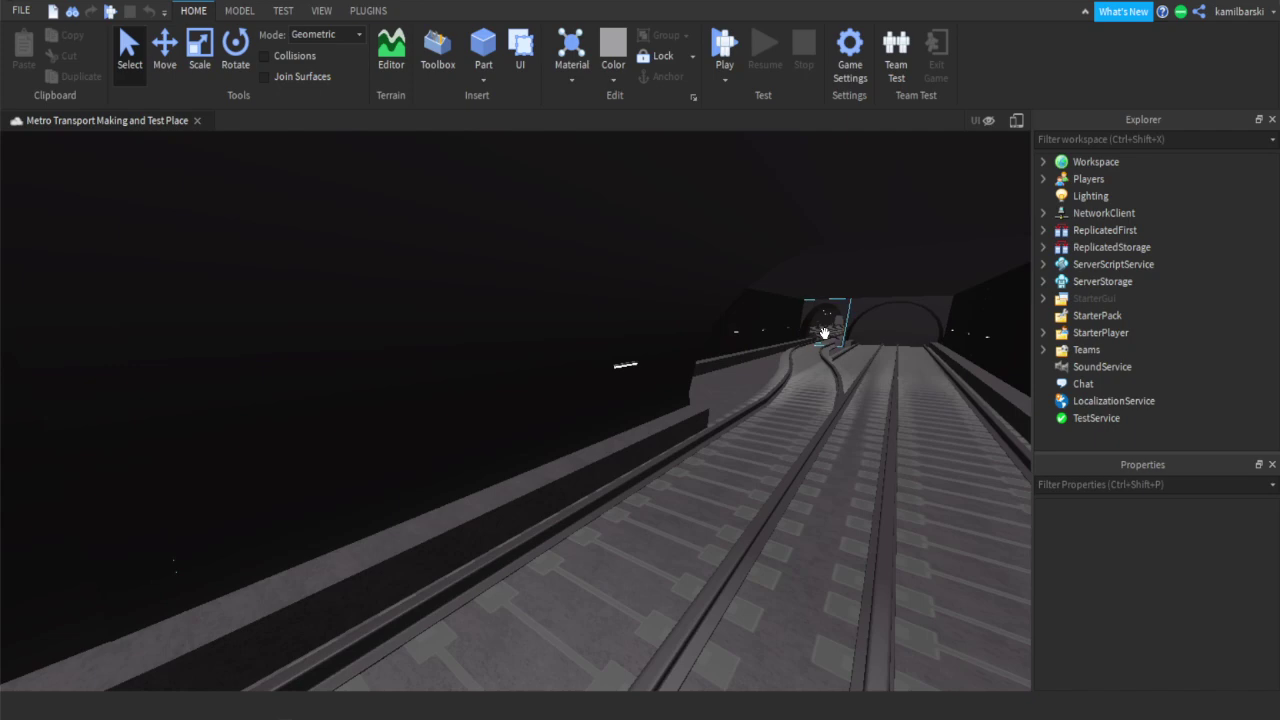
pyautogui.moveTo(803, 422); pyautogui.dragTo(804, 422, button='right')
pyautogui.press('w')
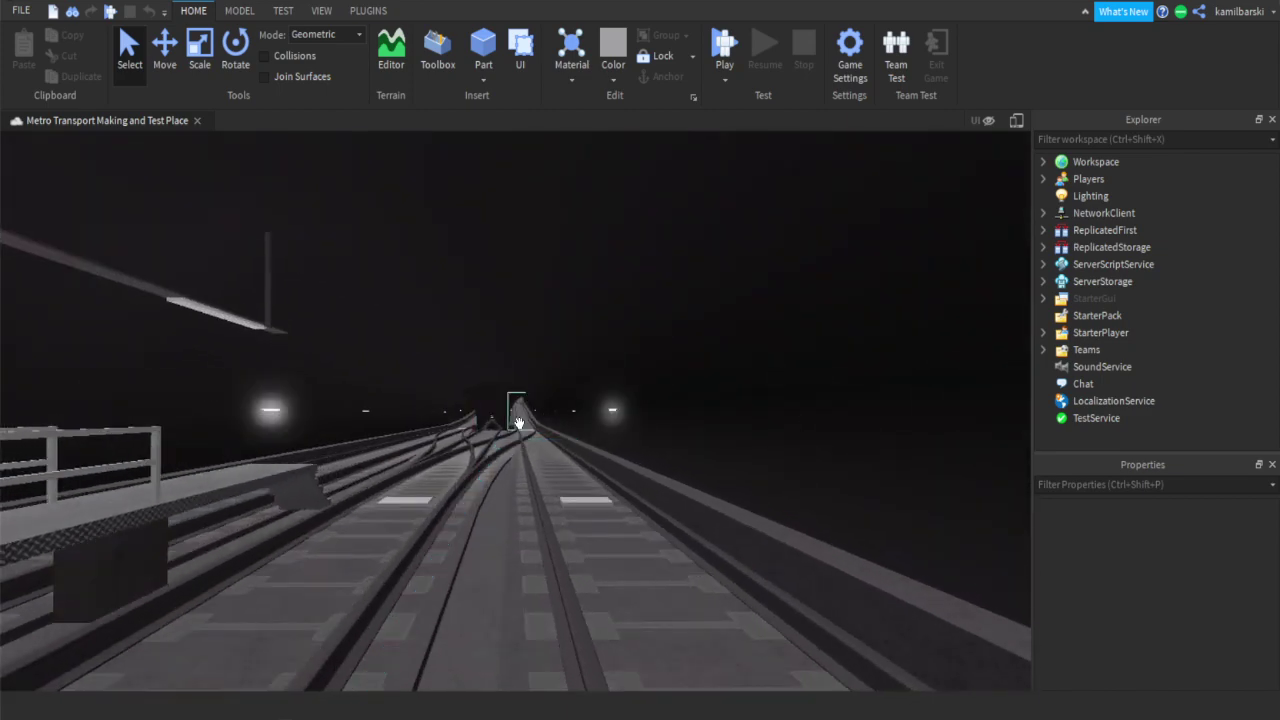
pyautogui.moveTo(517, 464); pyautogui.dragTo(517, 464, button='right')
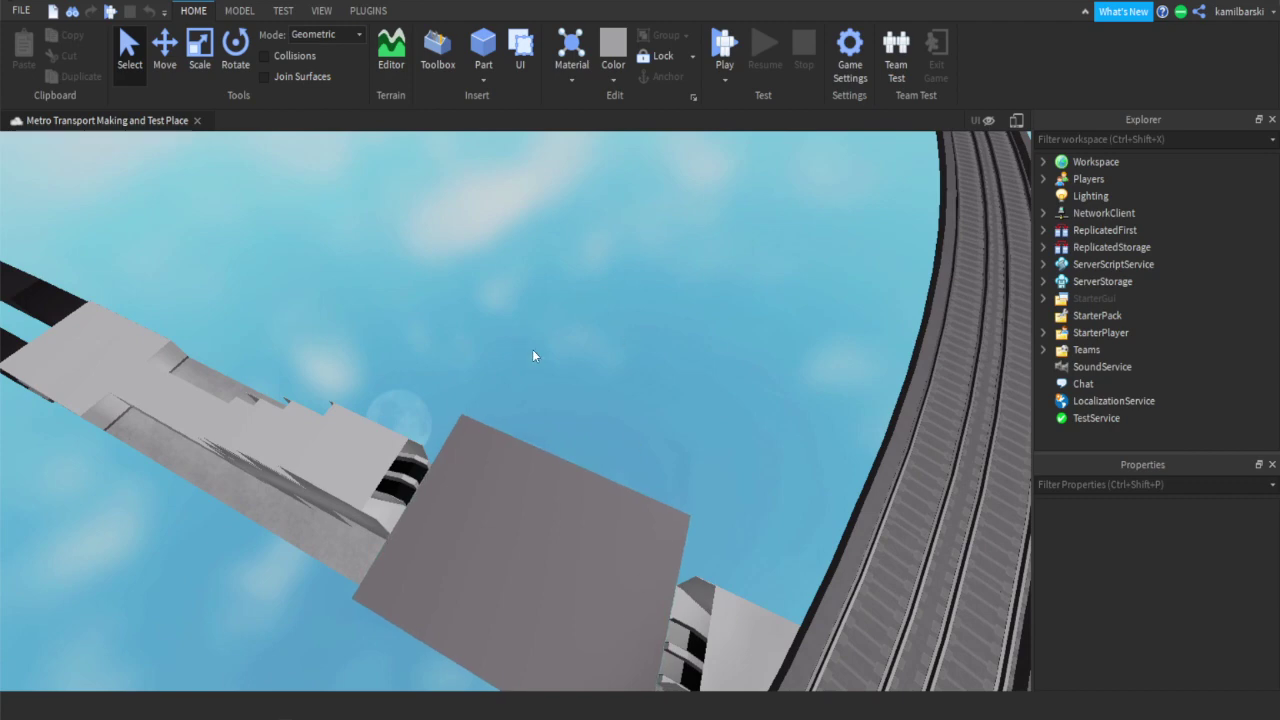
# Survey the metro network from above, including the curved viaduct track, the station roofs and the connecting tunnels.
pyautogui.moveTo(656, 337); pyautogui.dragTo(689, 386, button='right')
pyautogui.scroll(-5, 689, 386)
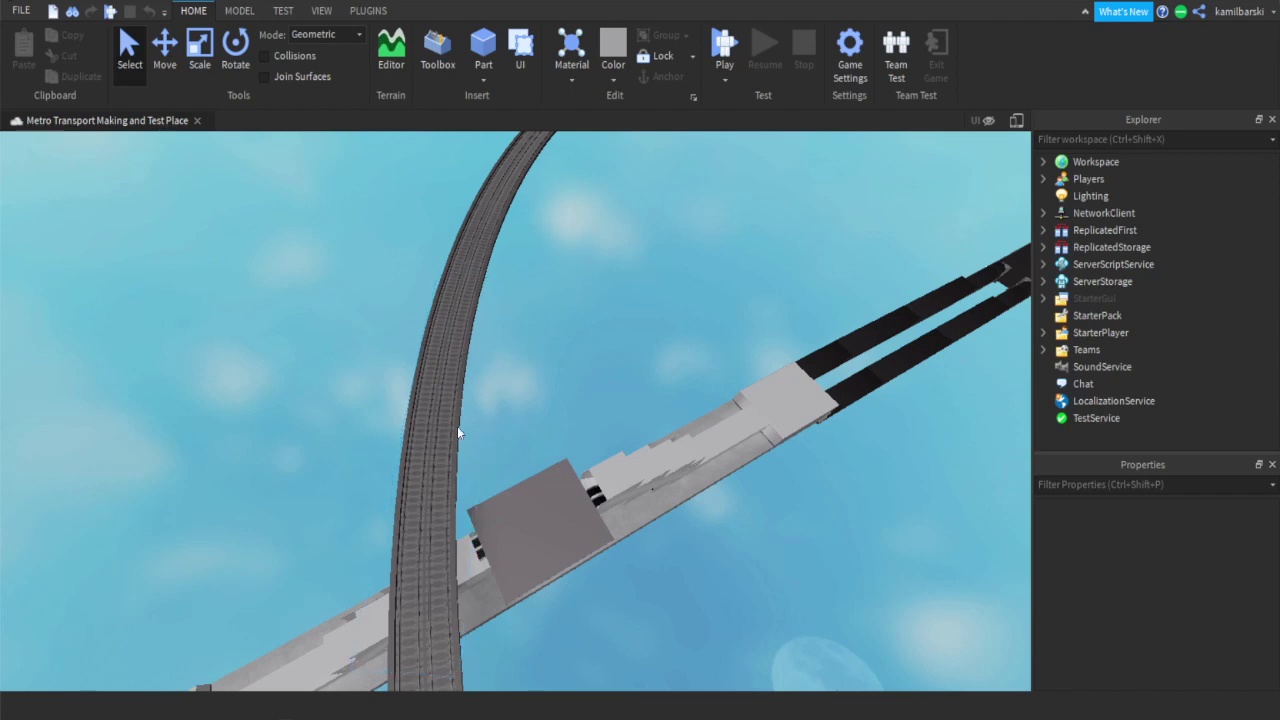
pyautogui.moveTo(513, 412)
pyautogui.mouseDown(button='right')
pyautogui.moveTo(535, 409)
pyautogui.moveTo(518, 410)
pyautogui.mouseUp(button='right')
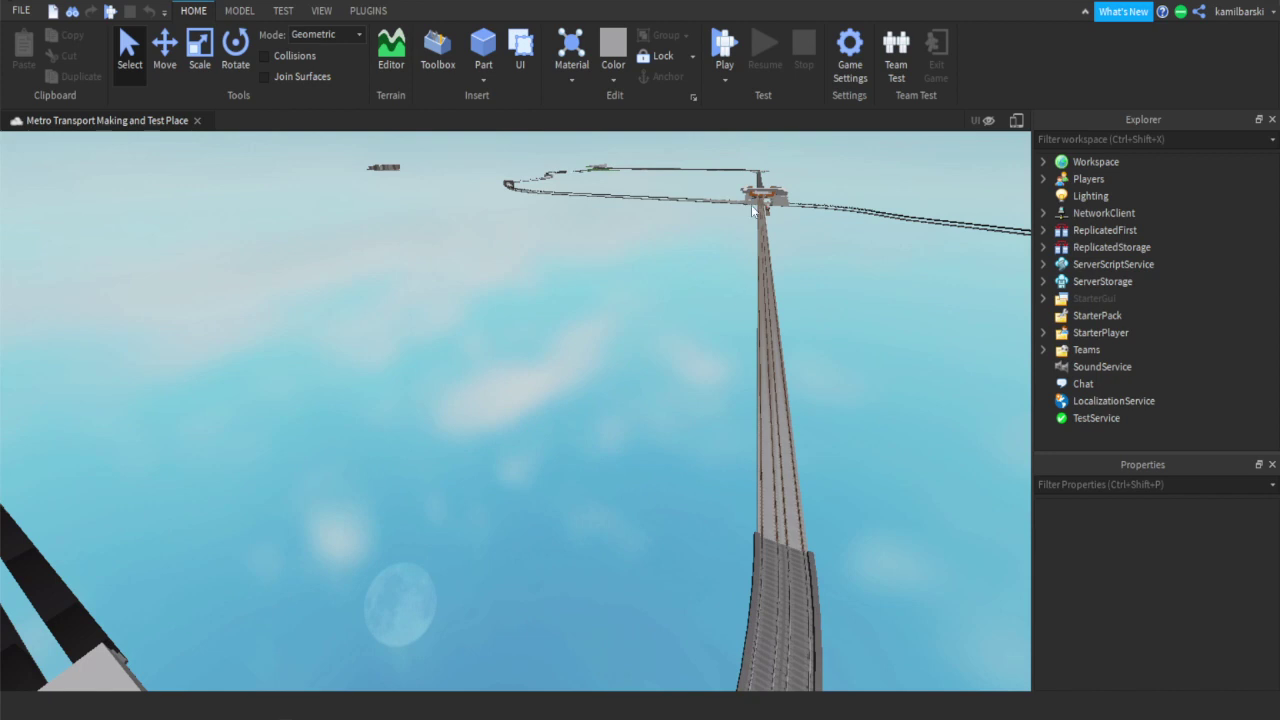
pyautogui.moveTo(661, 376)
pyautogui.mouseDown(button='right')
pyautogui.moveTo(603, 374)
pyautogui.moveTo(663, 376)
pyautogui.mouseUp(button='right')
pyautogui.scroll(-2, 664, 382)
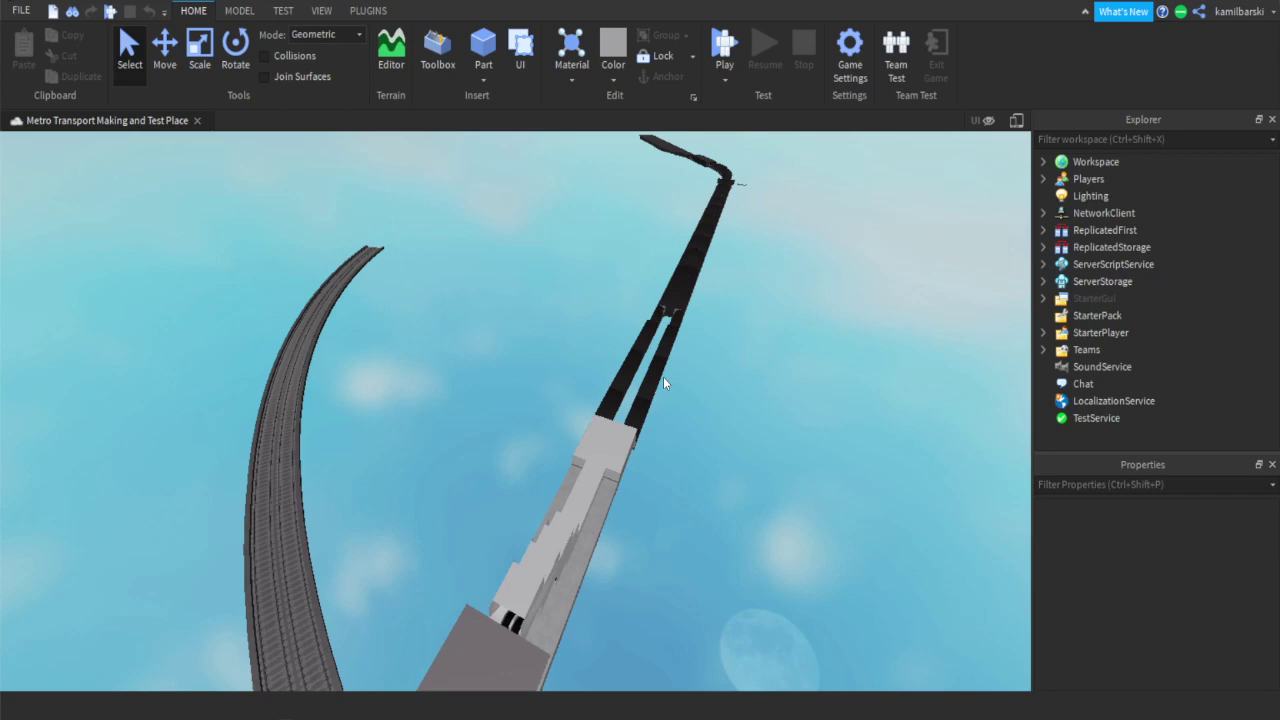
pyautogui.moveTo(592, 253); pyautogui.dragTo(590, 262, button='right')
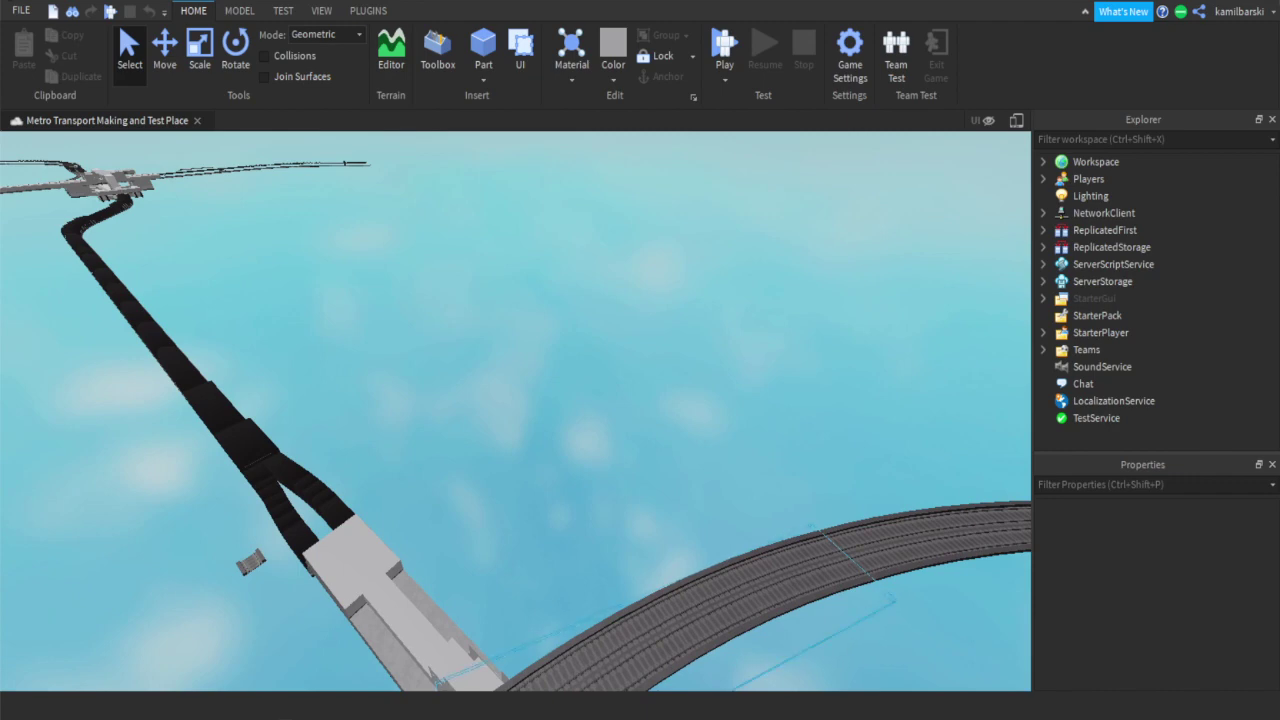
pyautogui.moveTo(633, 388); pyautogui.dragTo(640, 359, button='right')
pyautogui.press('w')
pyautogui.moveTo(587, 435); pyautogui.dragTo(587, 435, button='right')
pyautogui.press('s')
# Examine the interior of the white-walled station with its side platforms, blue benches and hanging signs.
pyautogui.scroll(10, 586, 434)
pyautogui.scroll(8, 587, 435)
pyautogui.scroll(-2, 587, 435)
pyautogui.scroll(6, 587, 435)
pyautogui.scroll(4, 587, 435)
pyautogui.scroll(3, 587, 435)
pyautogui.scroll(-3, 587, 435)
pyautogui.scroll(3, 587, 435)
pyautogui.scroll(-5, 587, 435)
pyautogui.scroll(3, 587, 435)
pyautogui.scroll(3, 577, 554)
pyautogui.moveTo(577, 554); pyautogui.dragTo(577, 554, button='right')
pyautogui.scroll(-2, 577, 554)
pyautogui.scroll(-4, 557, 440)
pyautogui.moveTo(557, 440); pyautogui.dragTo(556, 441, button='right')
pyautogui.scroll(5, 557, 440)
pyautogui.scroll(5, 556, 441)
pyautogui.scroll(10, 557, 440)
pyautogui.scroll(10, 556, 441)
pyautogui.scroll(8, 556, 441)
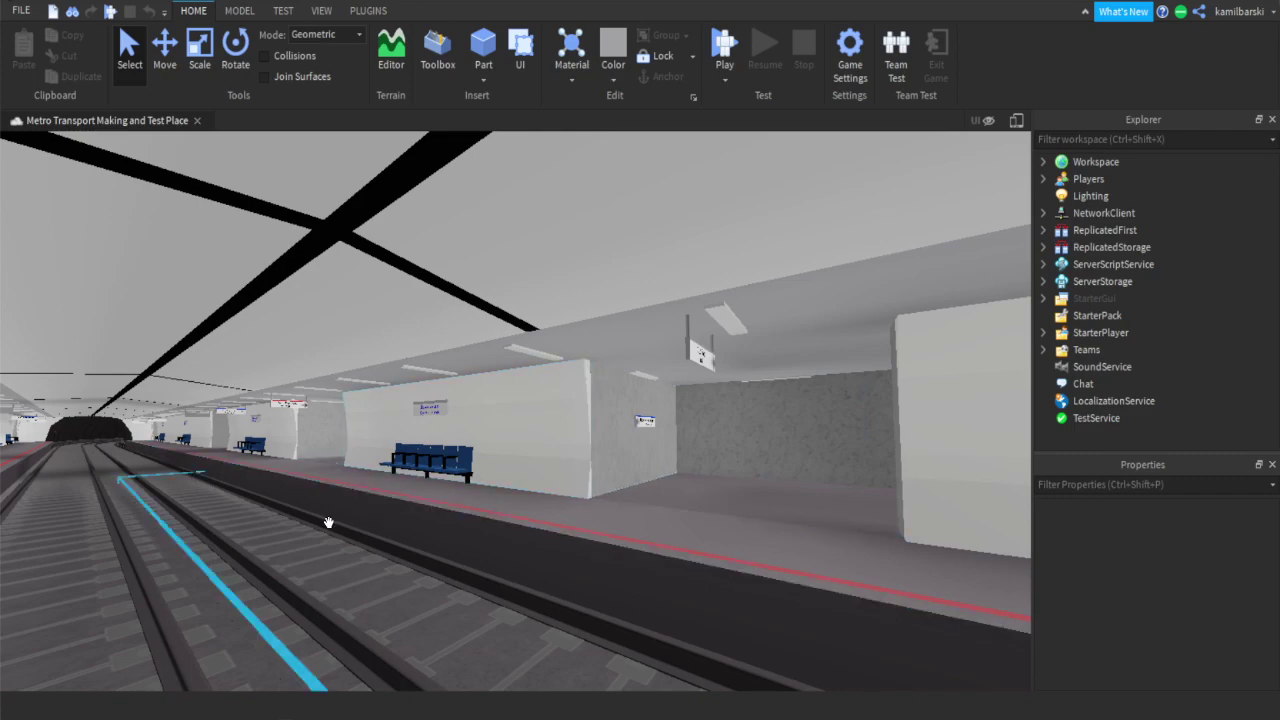
pyautogui.moveTo(309, 500); pyautogui.dragTo(307, 498, button='right')
pyautogui.press('w')
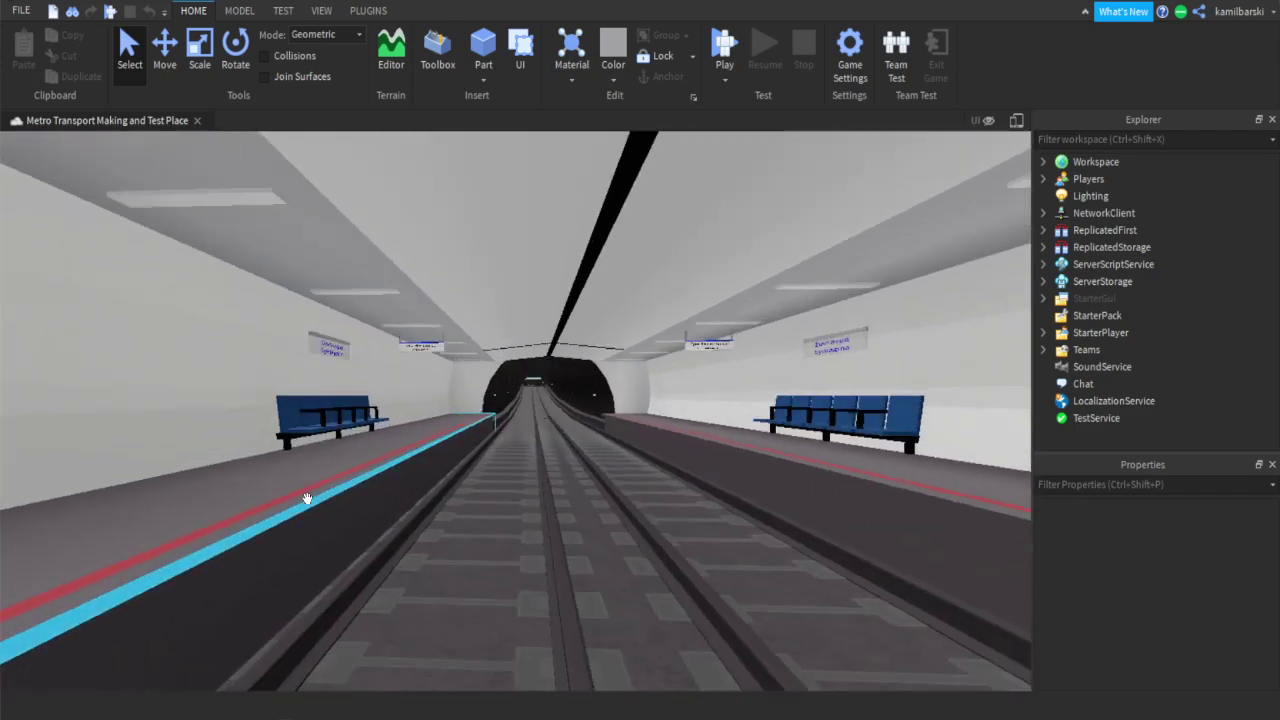
# Follow the double track out of the white-walled station through the dark tunnel and past the first roofless platforms.
pyautogui.press('w')
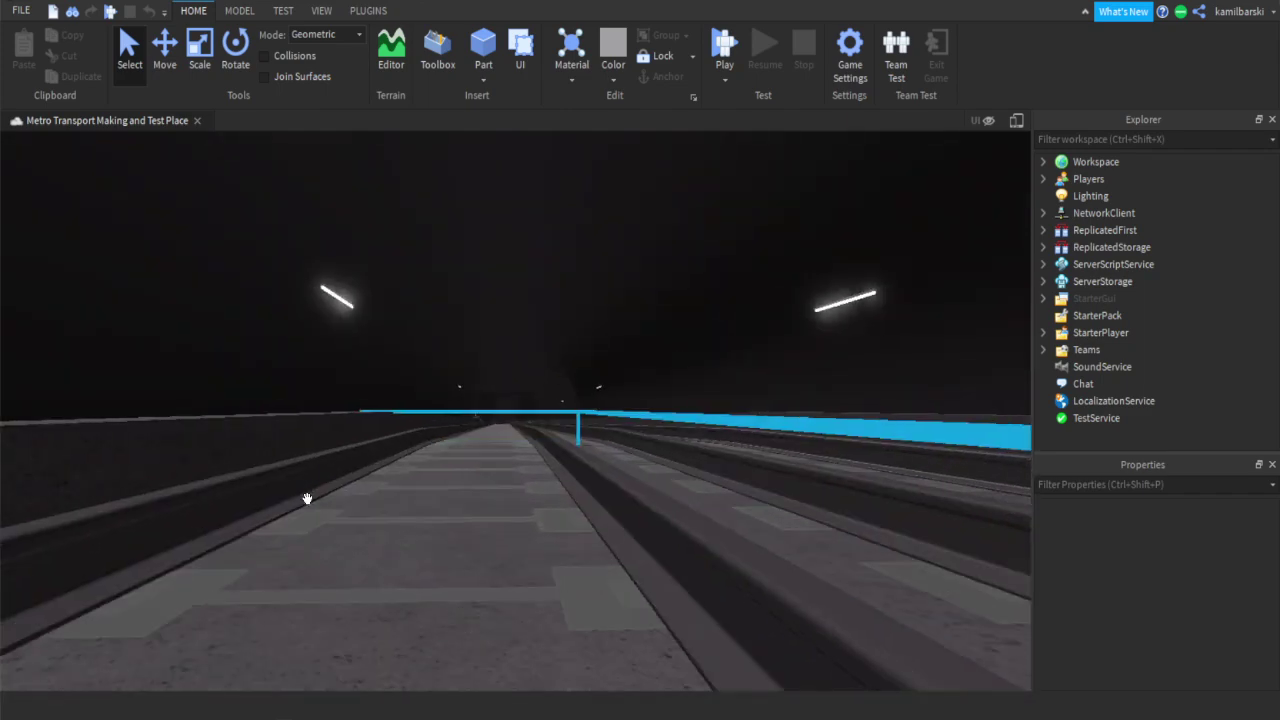
pyautogui.press('w')
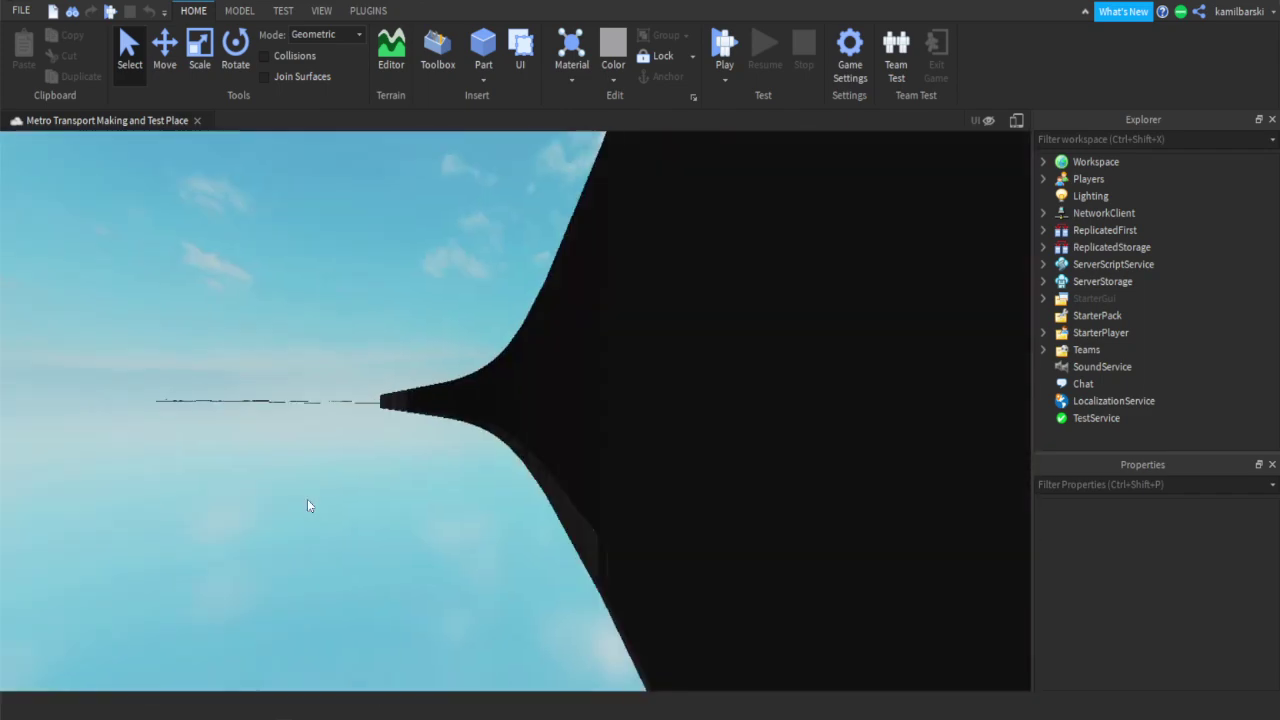
pyautogui.press('w')
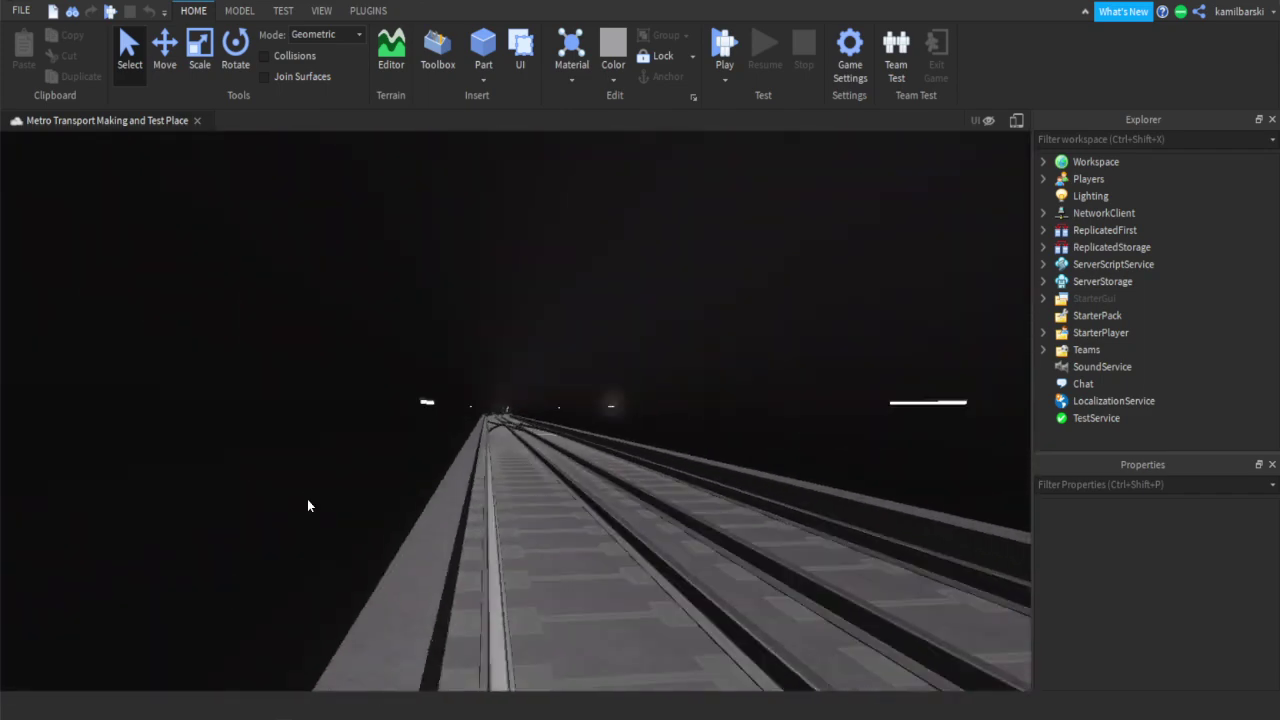
pyautogui.press('w')
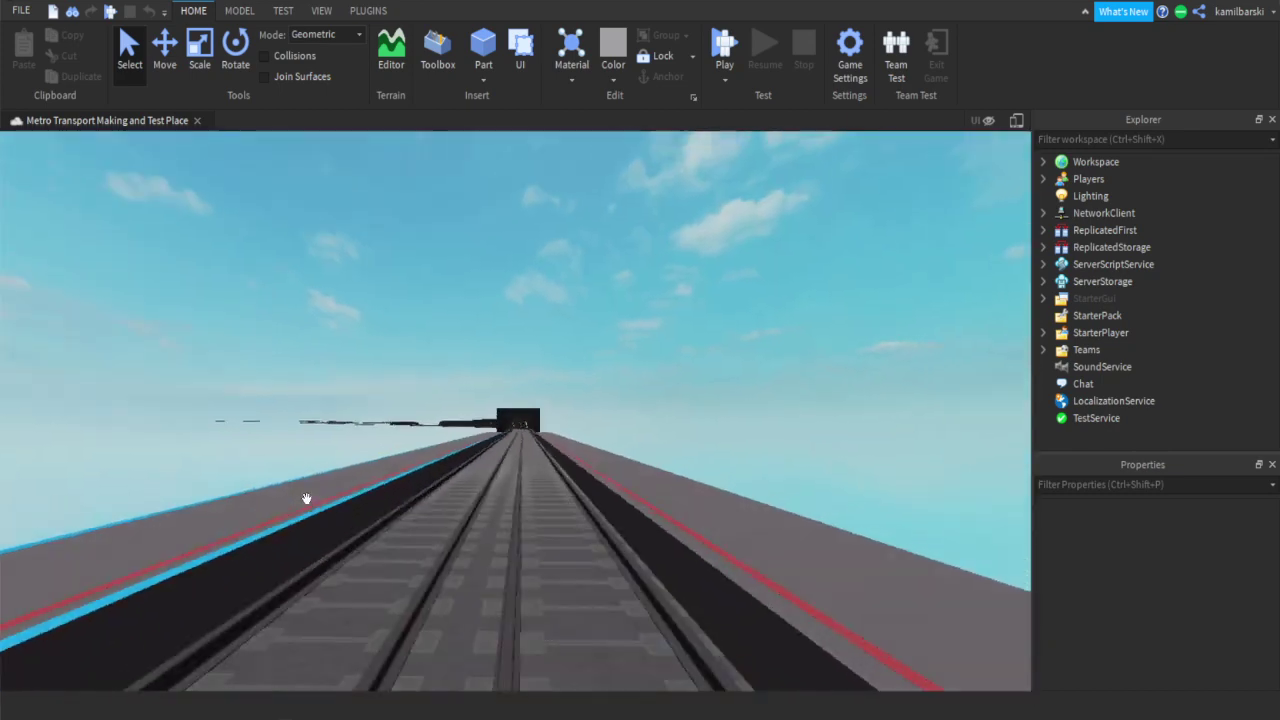
pyautogui.press('s')
pyautogui.moveTo(307, 498); pyautogui.dragTo(307, 498, button='right')
pyautogui.moveTo(648, 277); pyautogui.dragTo(650, 278, button='right')
pyautogui.press('w')
pyautogui.press('w')
pyautogui.press('w')
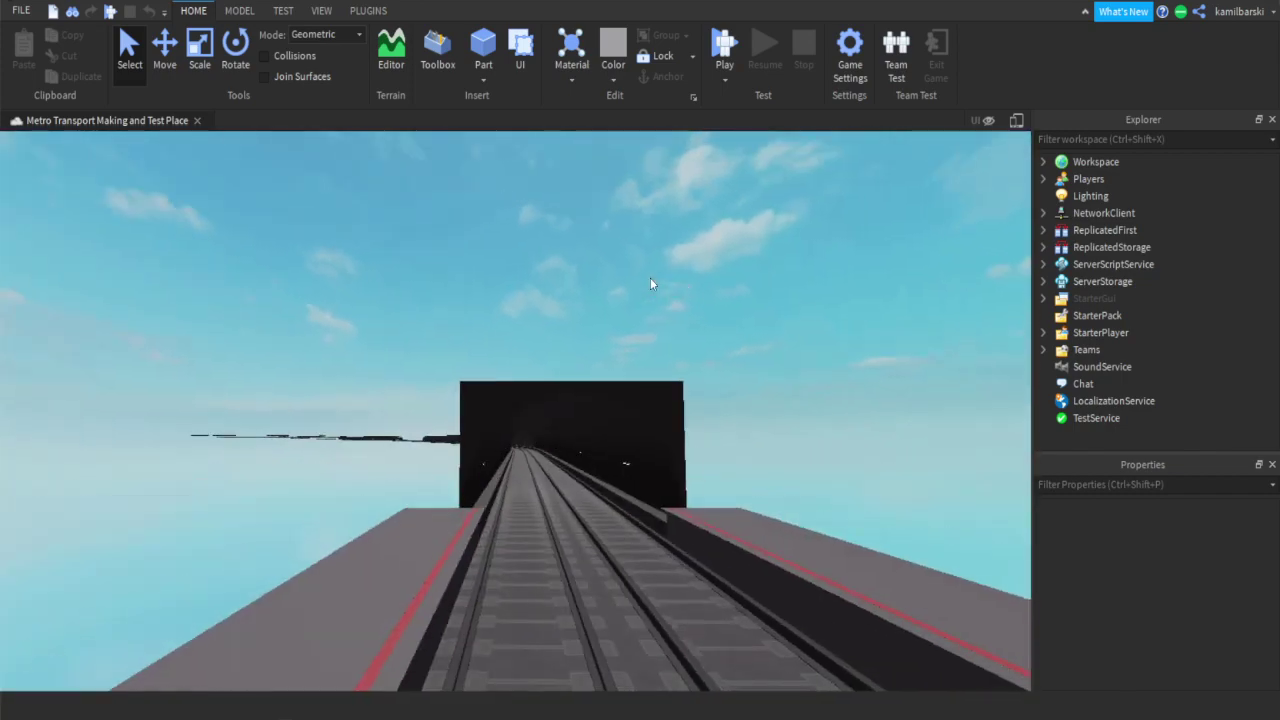
pyautogui.press('w')
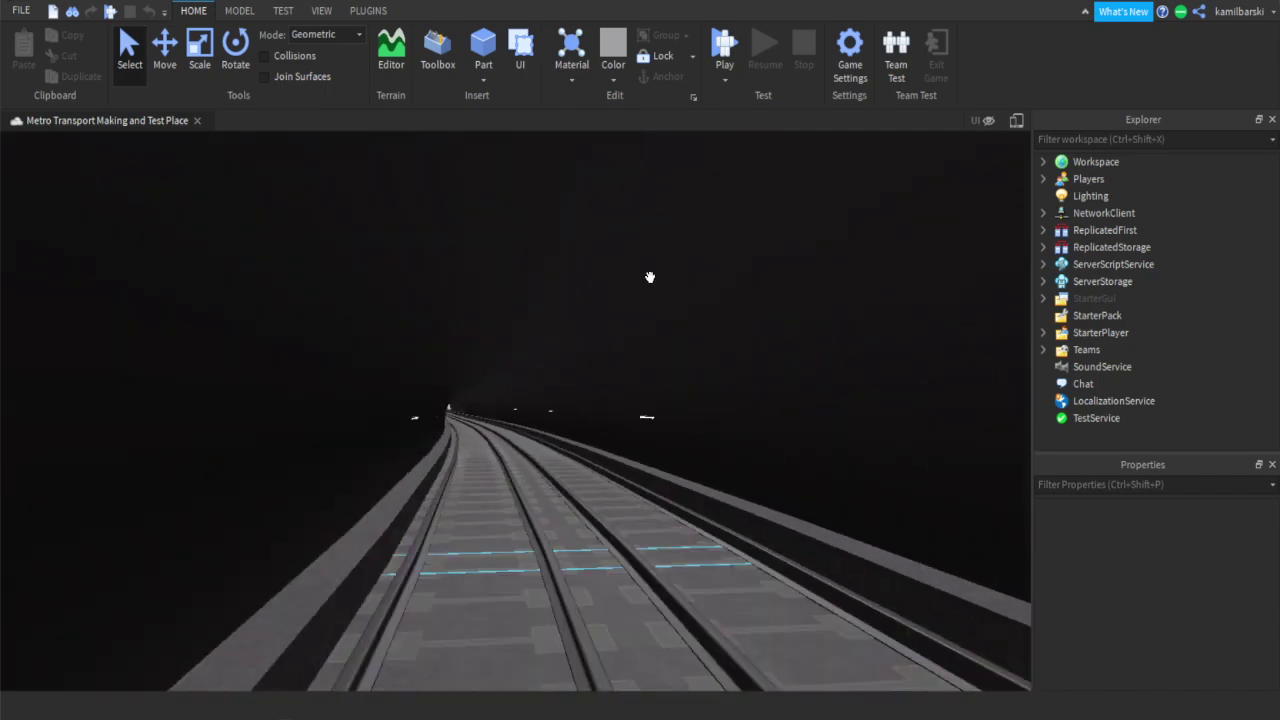
# Inspect the rest of the line along its alternating tunnels and unfinished open-air platforms.
pyautogui.press('w')
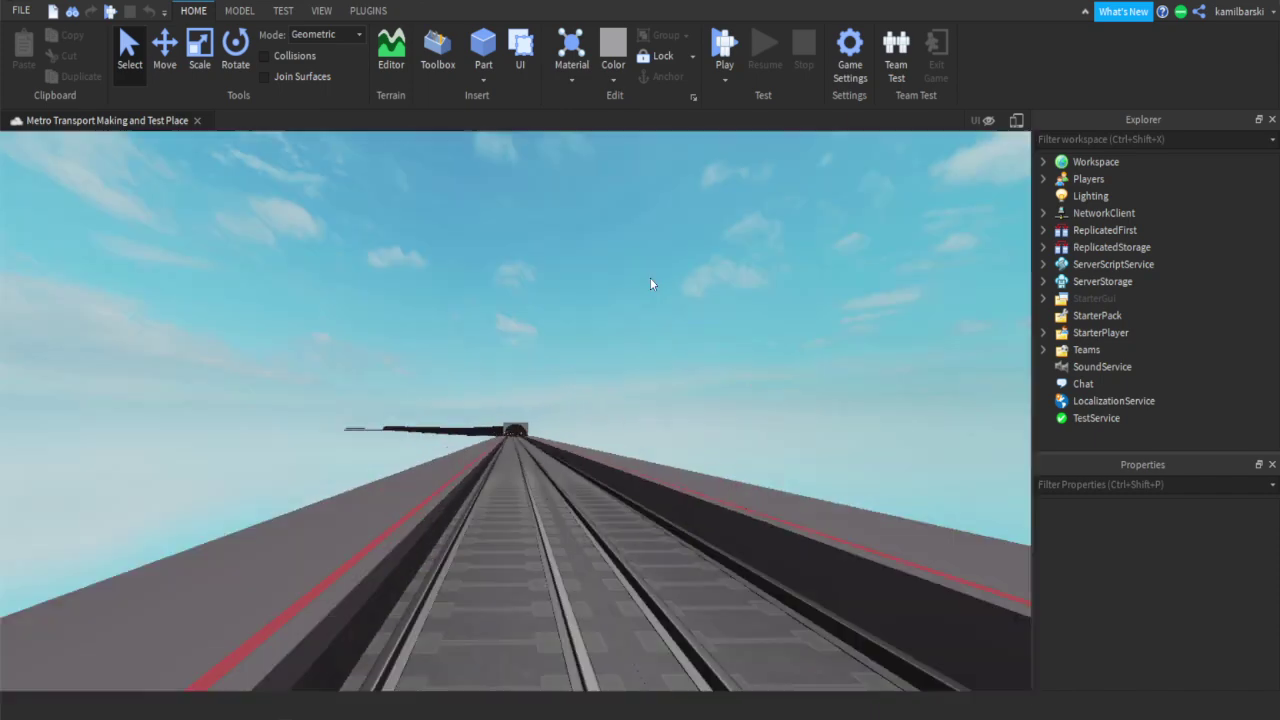
pyautogui.press('w')
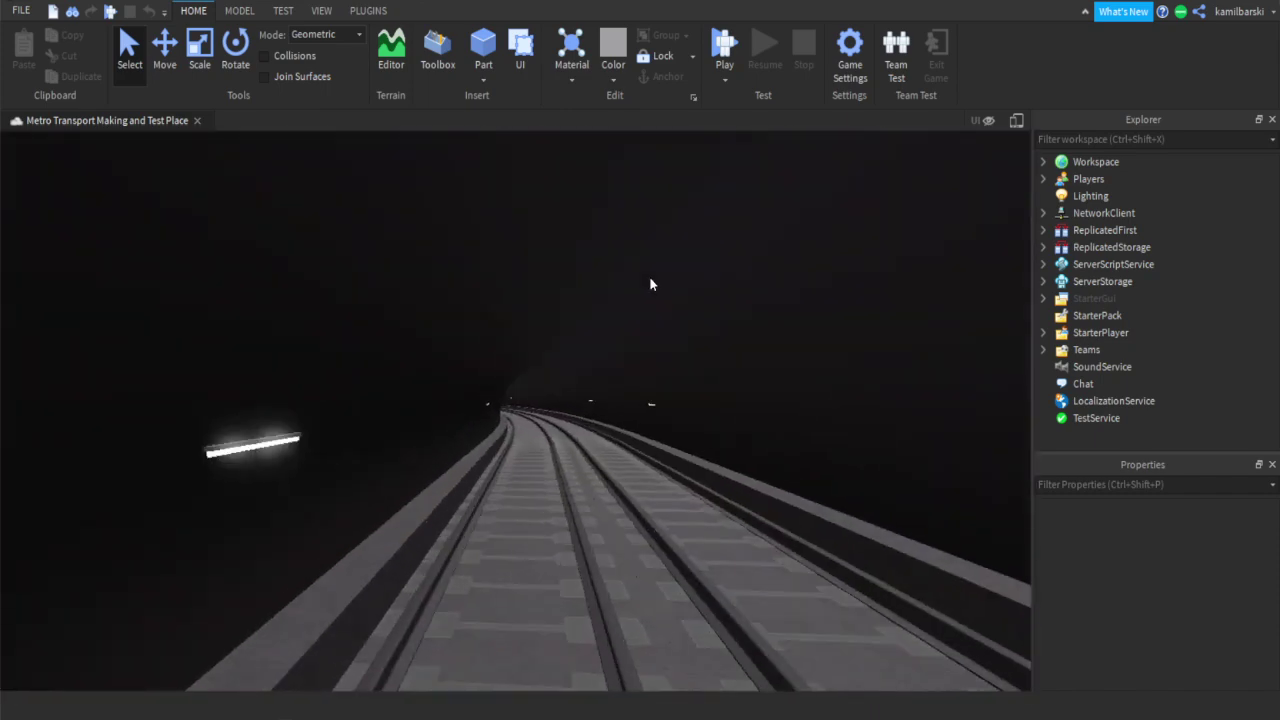
pyautogui.press('w')
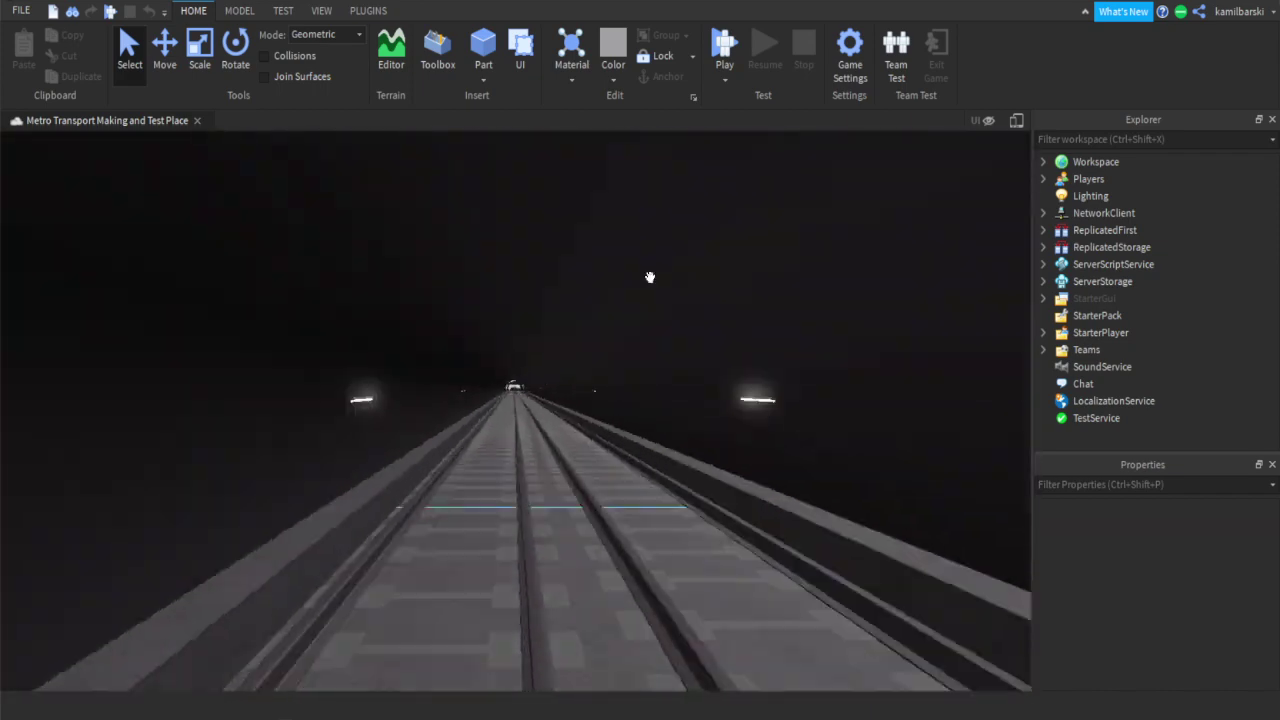
pyautogui.press('w')
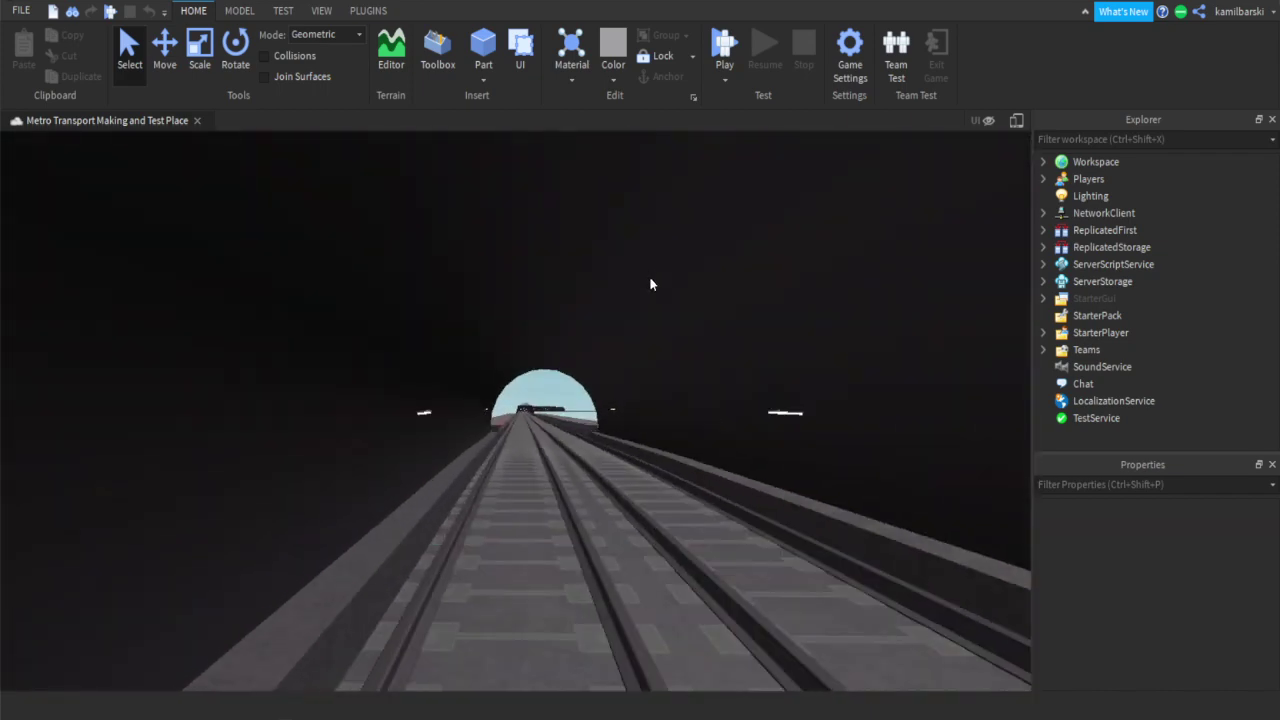
pyautogui.press('w')
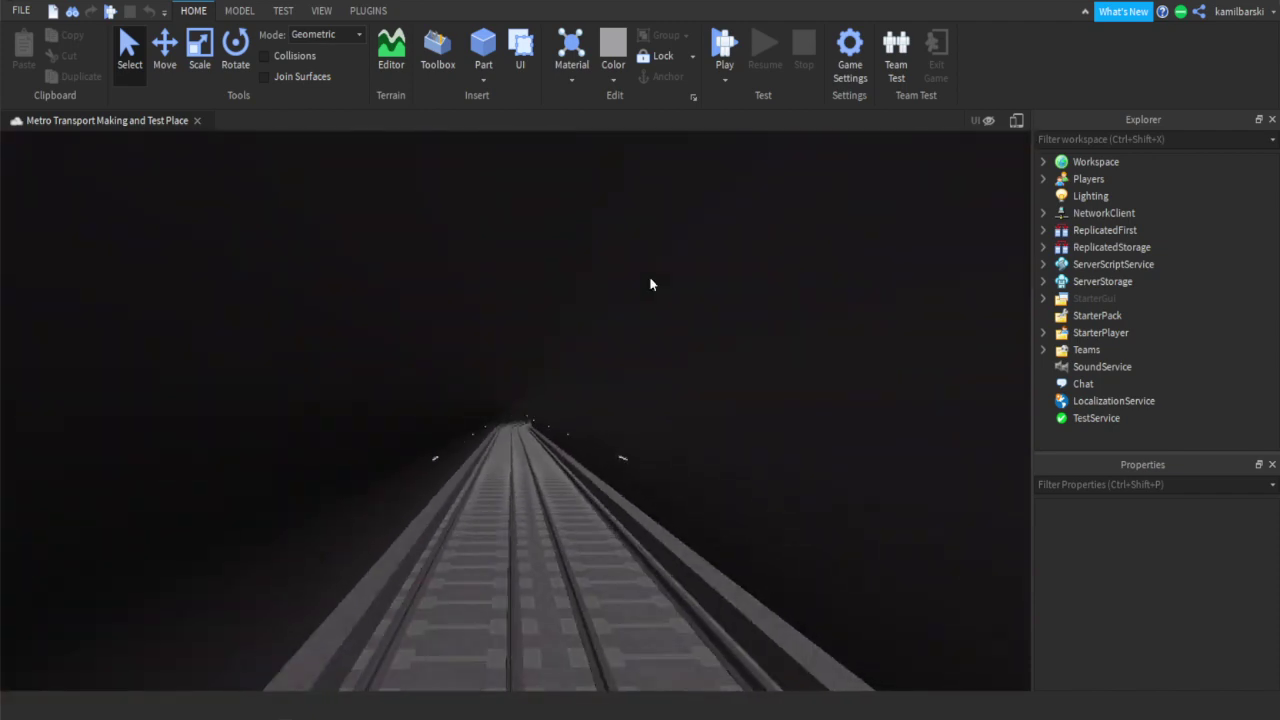
pyautogui.press('w')
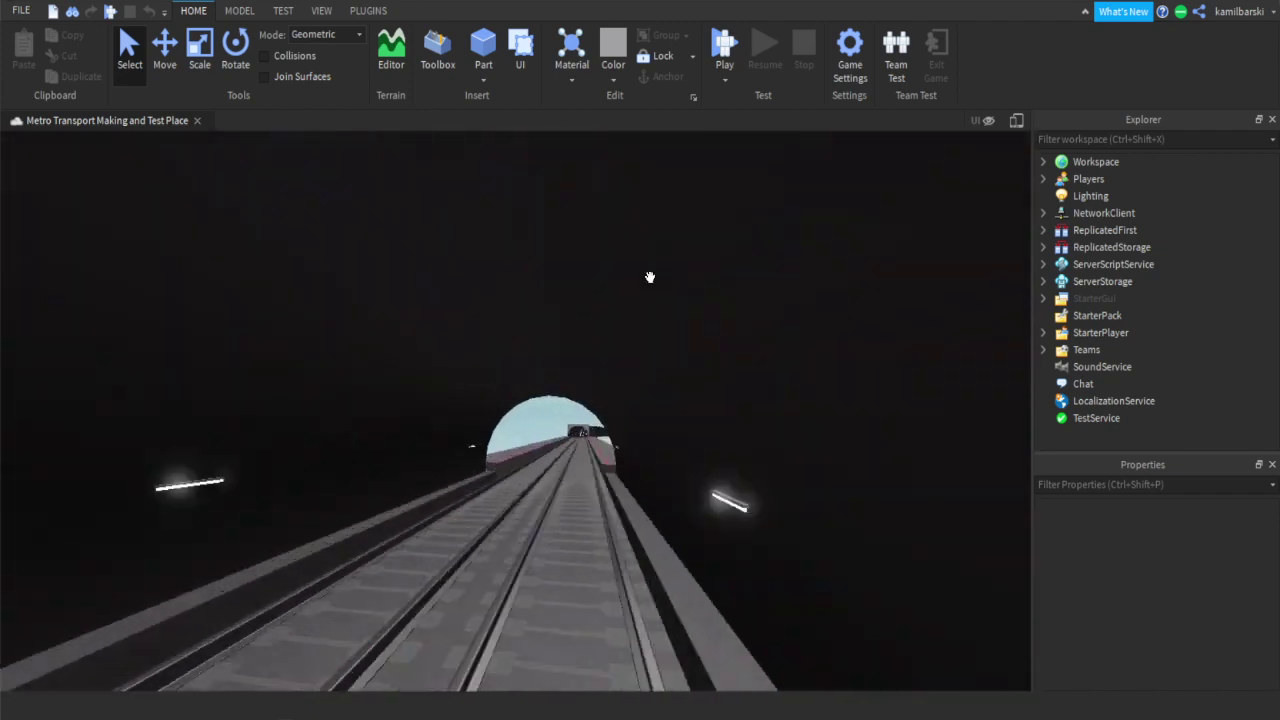
pyautogui.press('w')
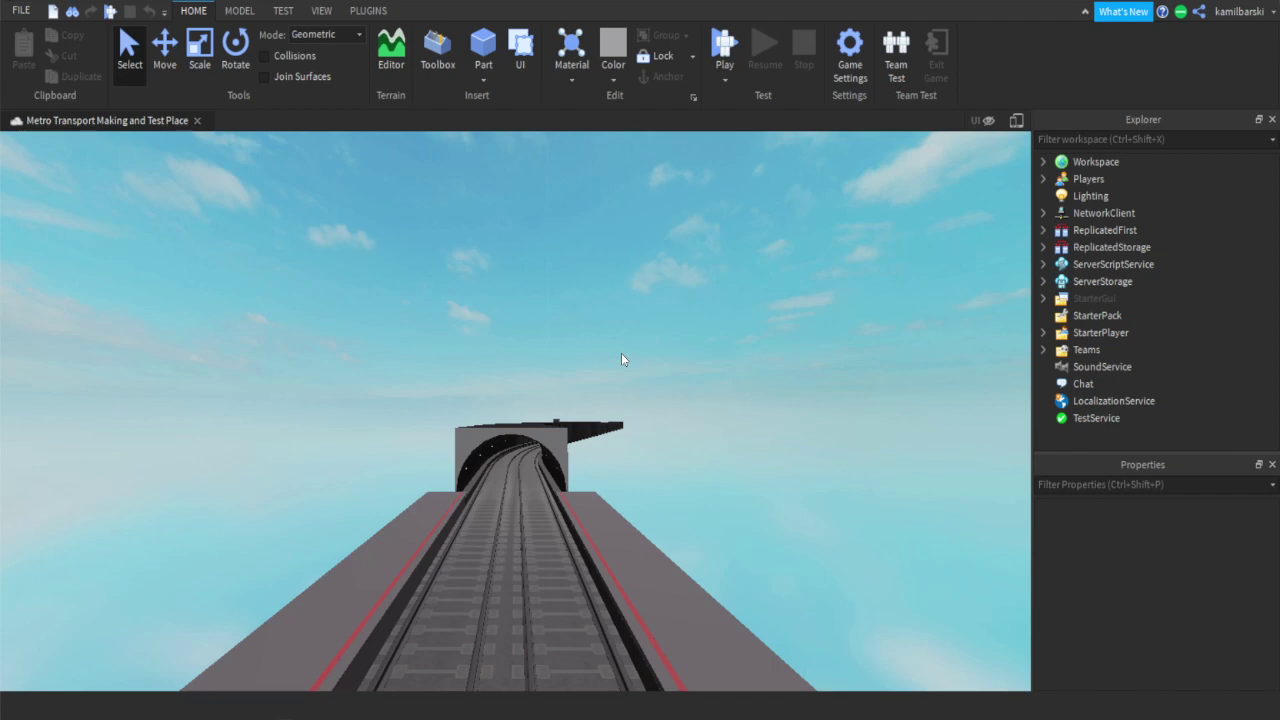
pyautogui.press('w')
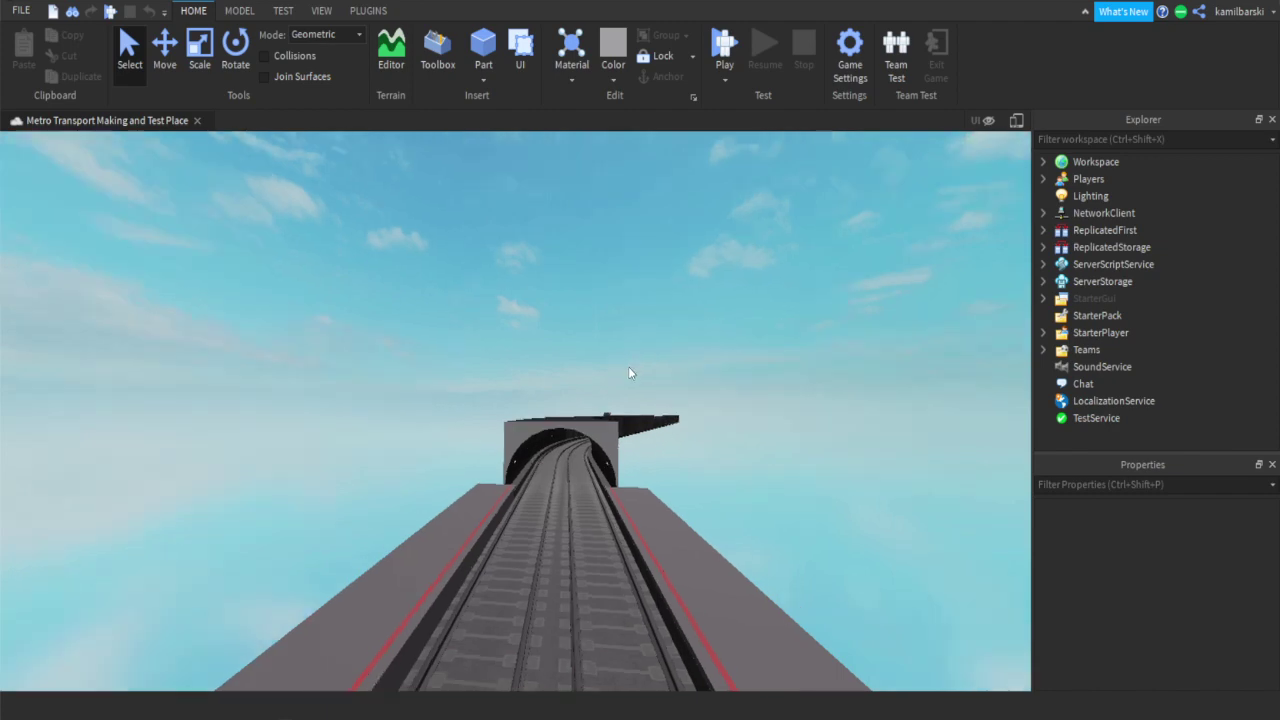
pyautogui.press('w')
pyautogui.press('w')
pyautogui.press('w')
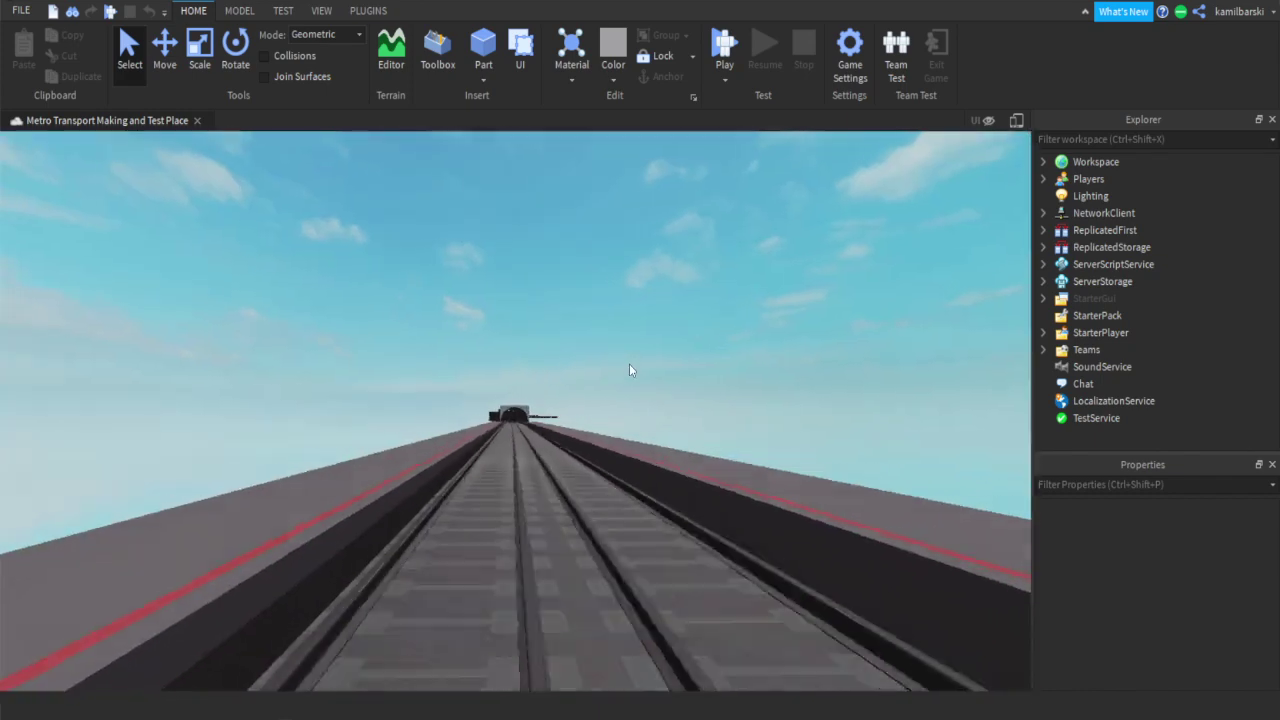
pyautogui.press('w')
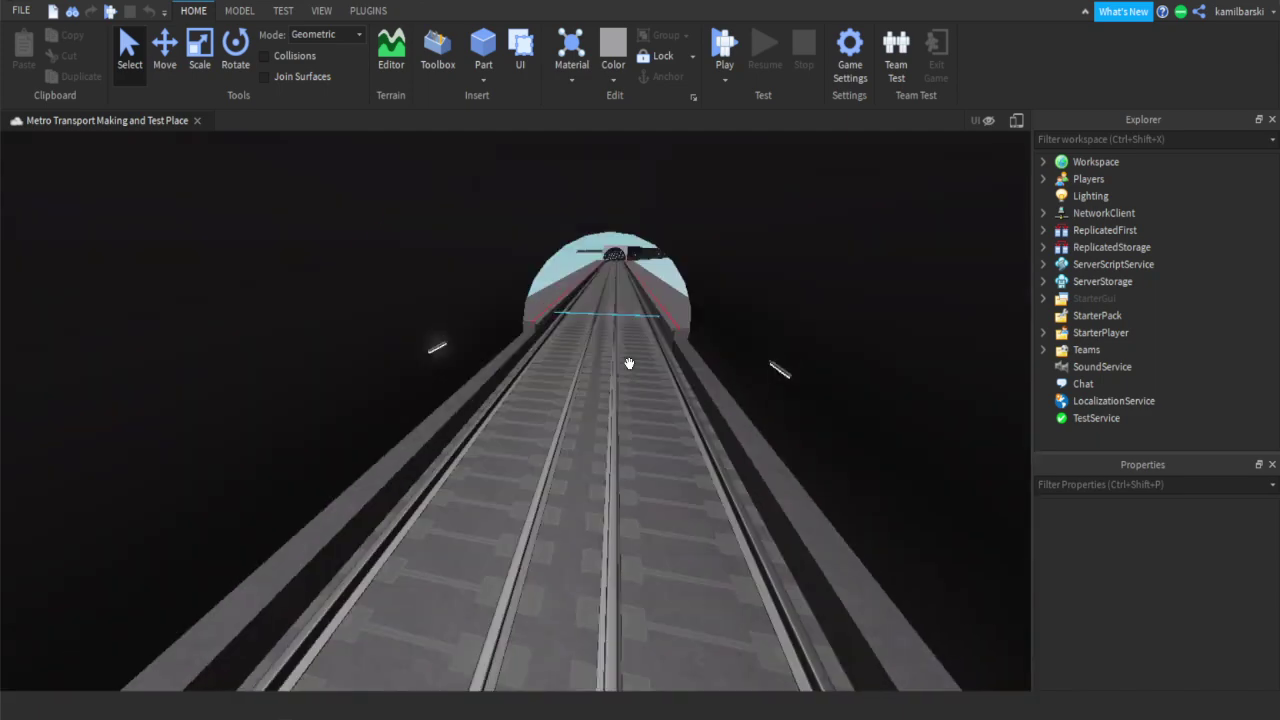
pyautogui.press('w')
pyautogui.press('w')
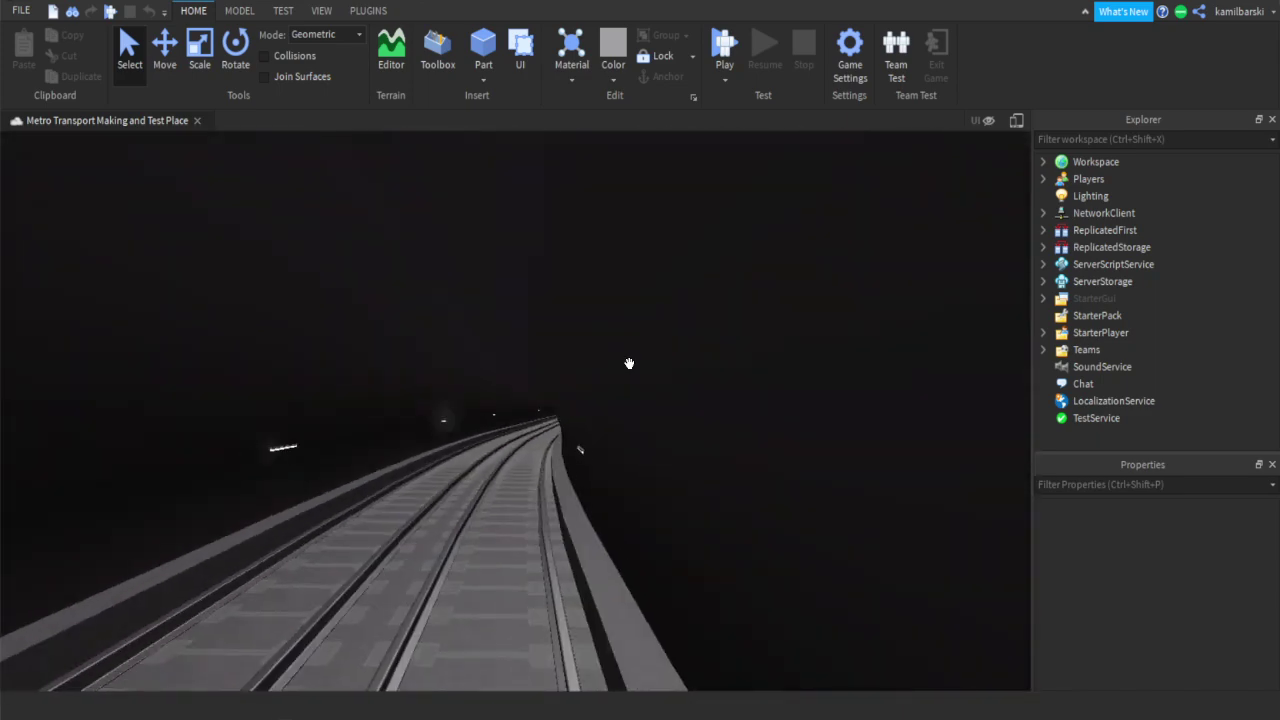
pyautogui.press('w')
pyautogui.press('w')
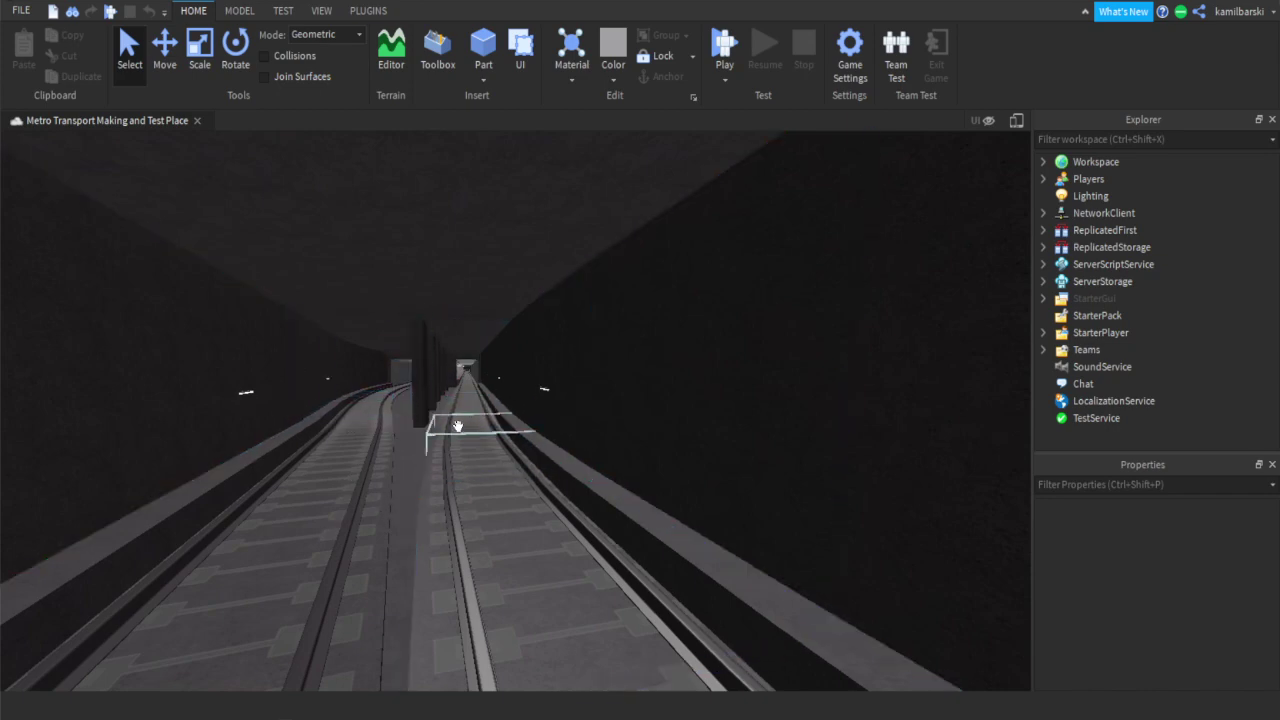
# Inspect the divided tunnel and the island-platform station with its stairs, ceiling lights and "To Monastiraki" sign.
pyautogui.press('w')
pyautogui.moveTo(459, 426); pyautogui.dragTo(453, 428, button='right')
pyautogui.press('w')
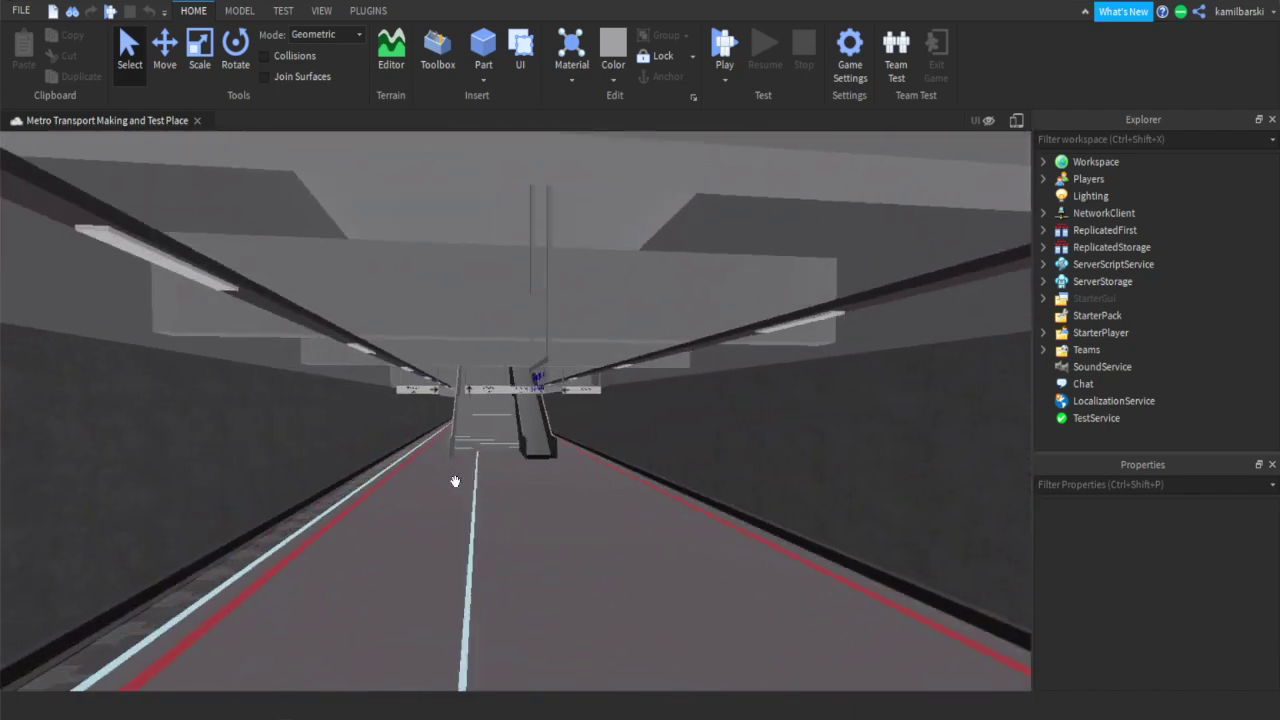
pyautogui.press('w')
pyautogui.moveTo(455, 481); pyautogui.dragTo(519, 532, button='right')
pyautogui.press('w')
pyautogui.press('w')
pyautogui.press('w')
pyautogui.moveTo(336, 546); pyautogui.dragTo(346, 546, button='right')
pyautogui.press('w')
pyautogui.press('w')
pyautogui.press('w')
pyautogui.moveTo(503, 474); pyautogui.dragTo(503, 474, button='right')
pyautogui.press('w')
pyautogui.moveTo(514, 409); pyautogui.dragTo(635, 288, button='right')
pyautogui.press('w')
pyautogui.press('w')
pyautogui.press('w')
pyautogui.press('w')
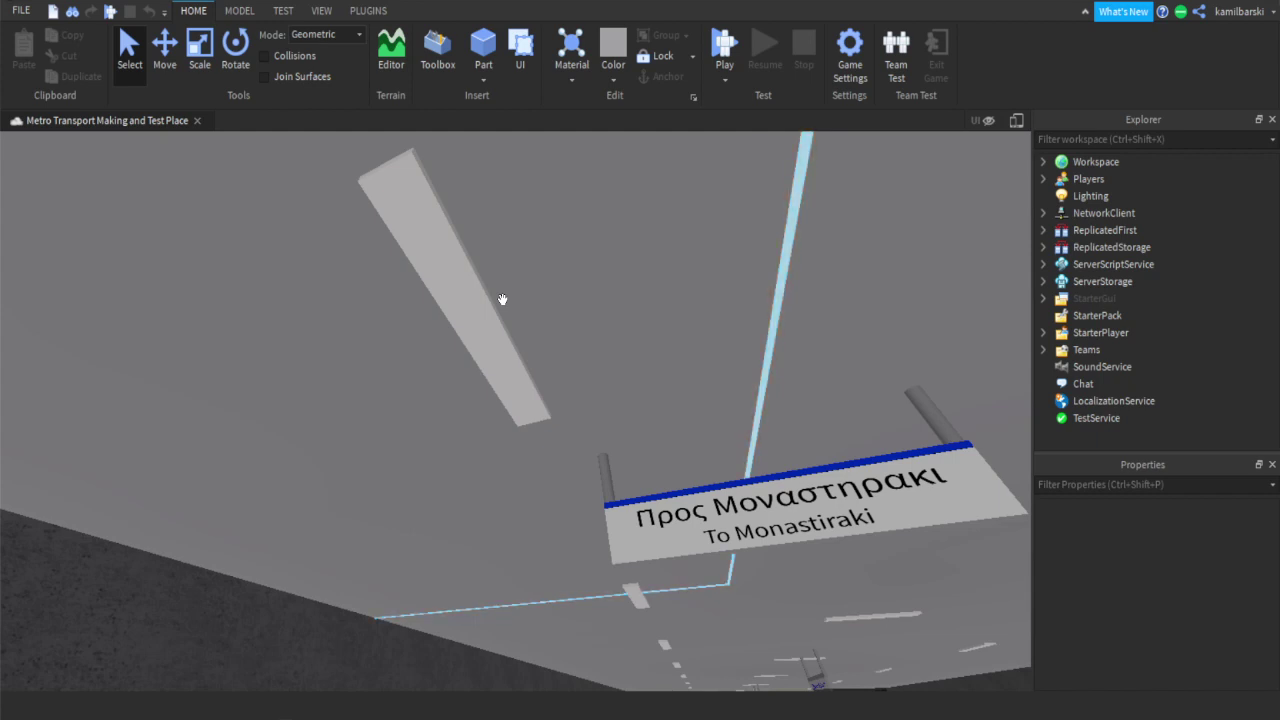
pyautogui.moveTo(528, 281); pyautogui.dragTo(532, 288, button='right')
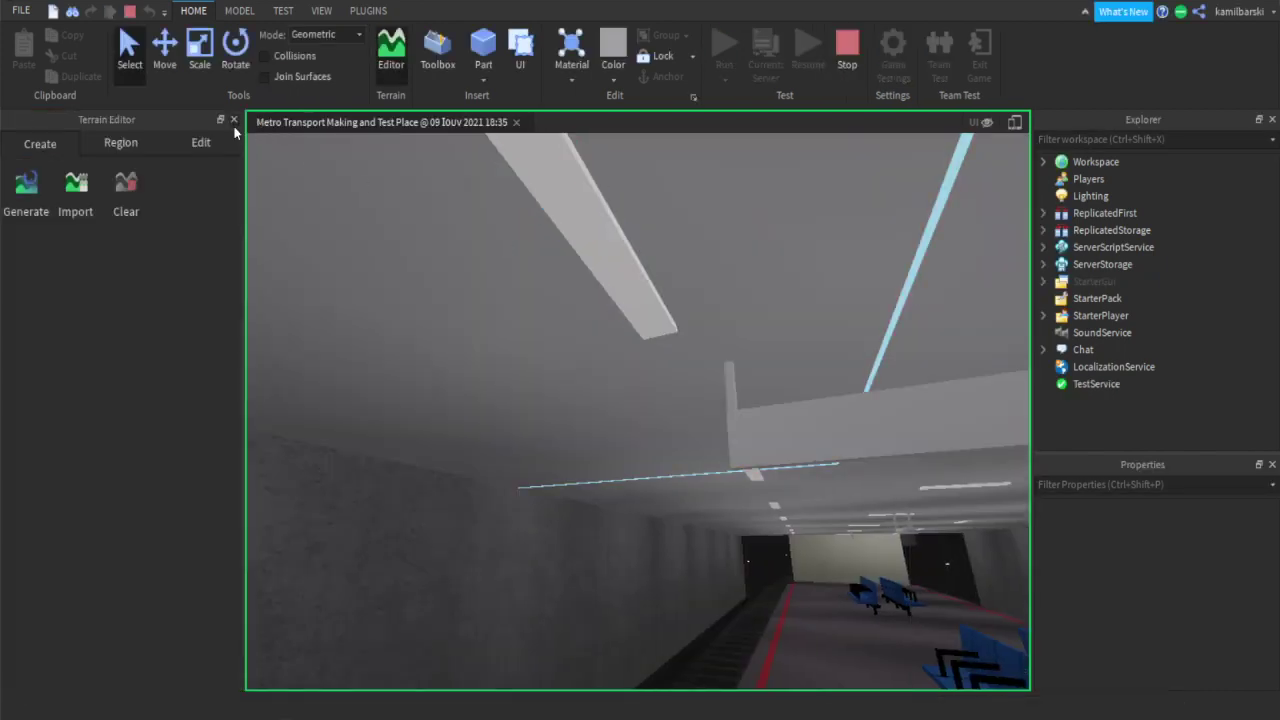
# Close the Terrain Editor and look around the island platform in the running test.
pyautogui.click(234, 120)
pyautogui.moveTo(496, 294); pyautogui.dragTo(497, 289, button='right')
pyautogui.press('w')
pyautogui.press('w')
pyautogui.press('d')
pyautogui.press('a')
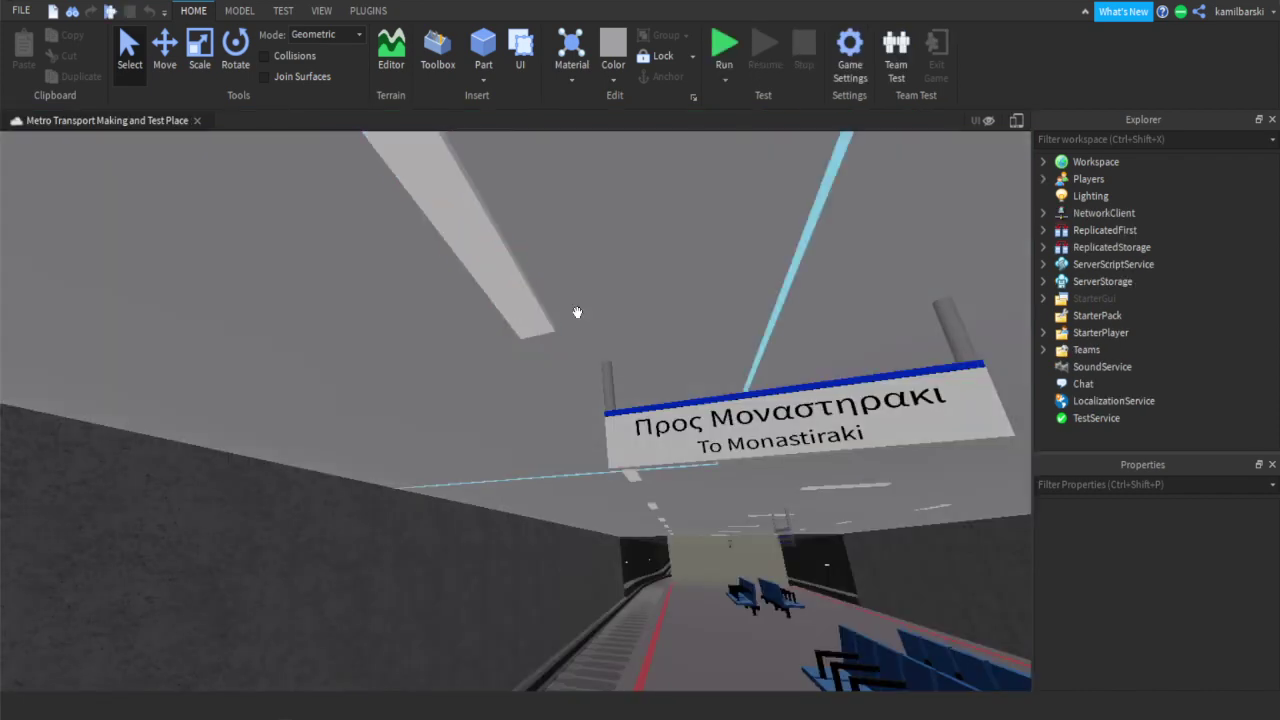
# Examine the platform around the "To Monastiraki" sign and the tunnel track leading to the junction beyond it.
pyautogui.moveTo(577, 313); pyautogui.dragTo(582, 305, button='right')
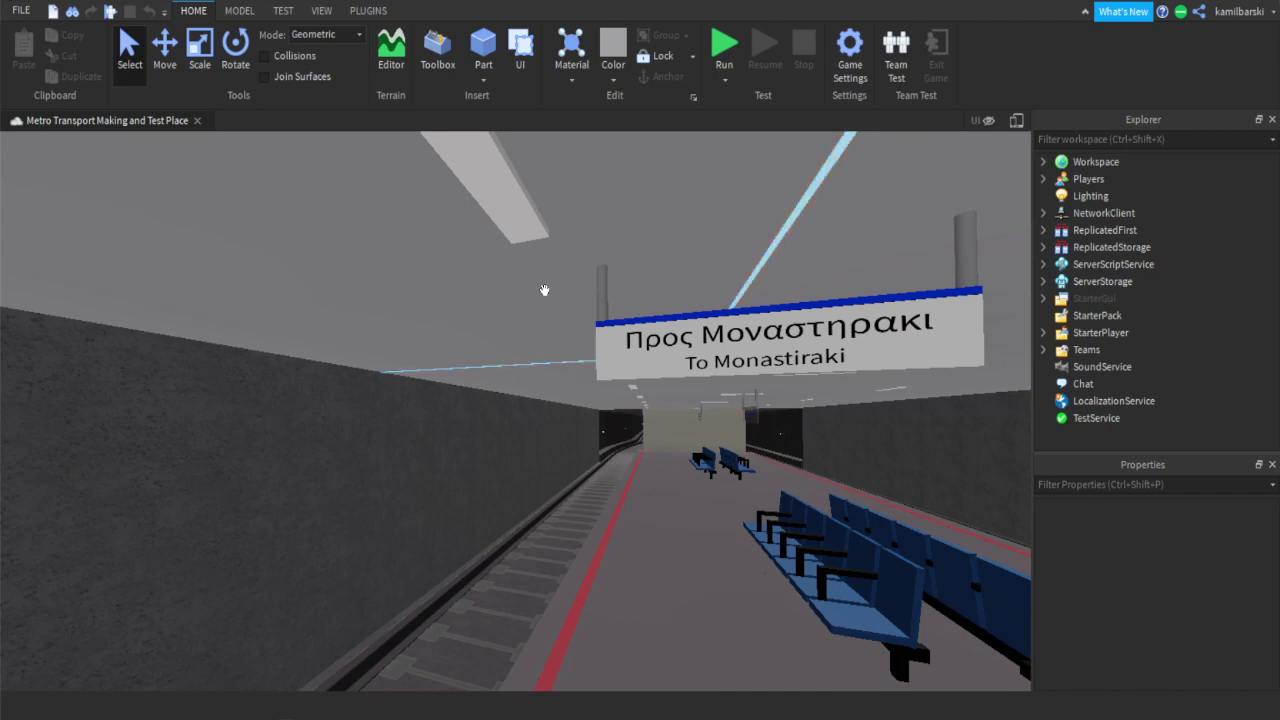
pyautogui.press('w')
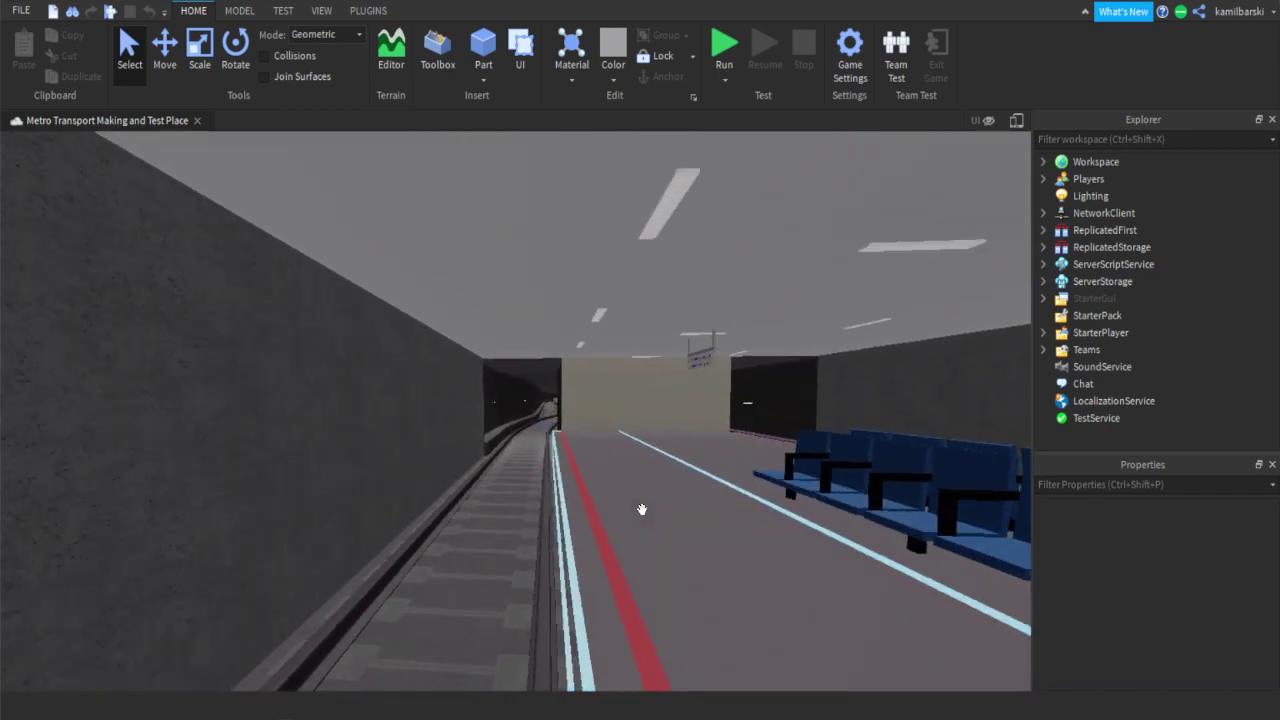
pyautogui.press('w')
pyautogui.moveTo(642, 510)
pyautogui.mouseDown(button='right')
pyautogui.moveTo(657, 511)
pyautogui.moveTo(640, 509)
pyautogui.mouseUp(button='right')
pyautogui.press('s')
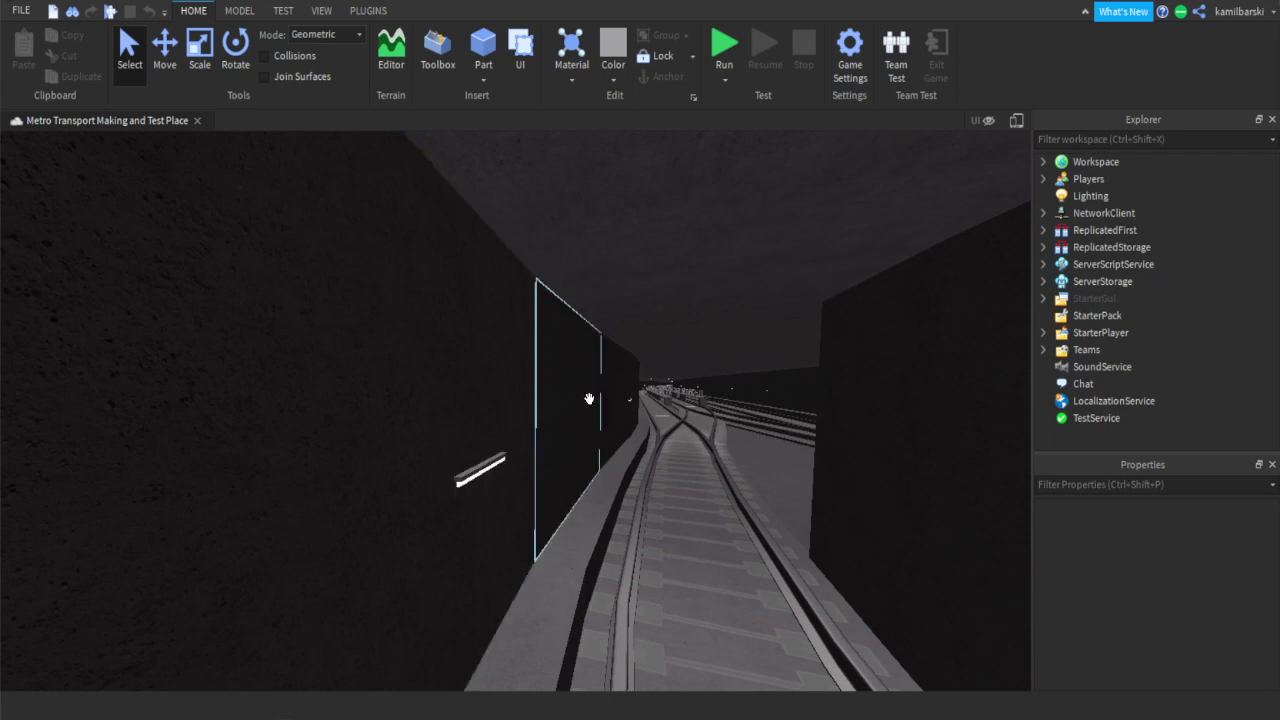
# Select the tunnel light on the wall before the junction and clear the selection again.
pyautogui.click(483, 472)
pyautogui.scroll(3, 537, 449)
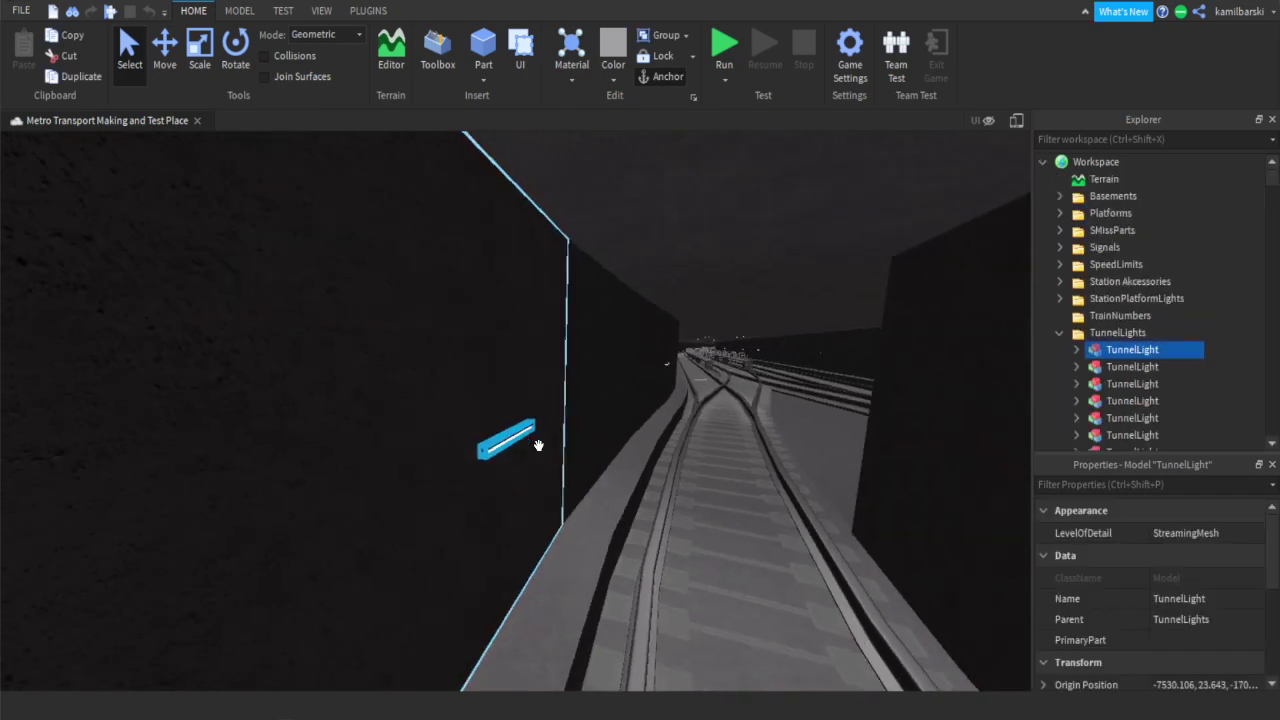
pyautogui.scroll(-3, 544, 460)
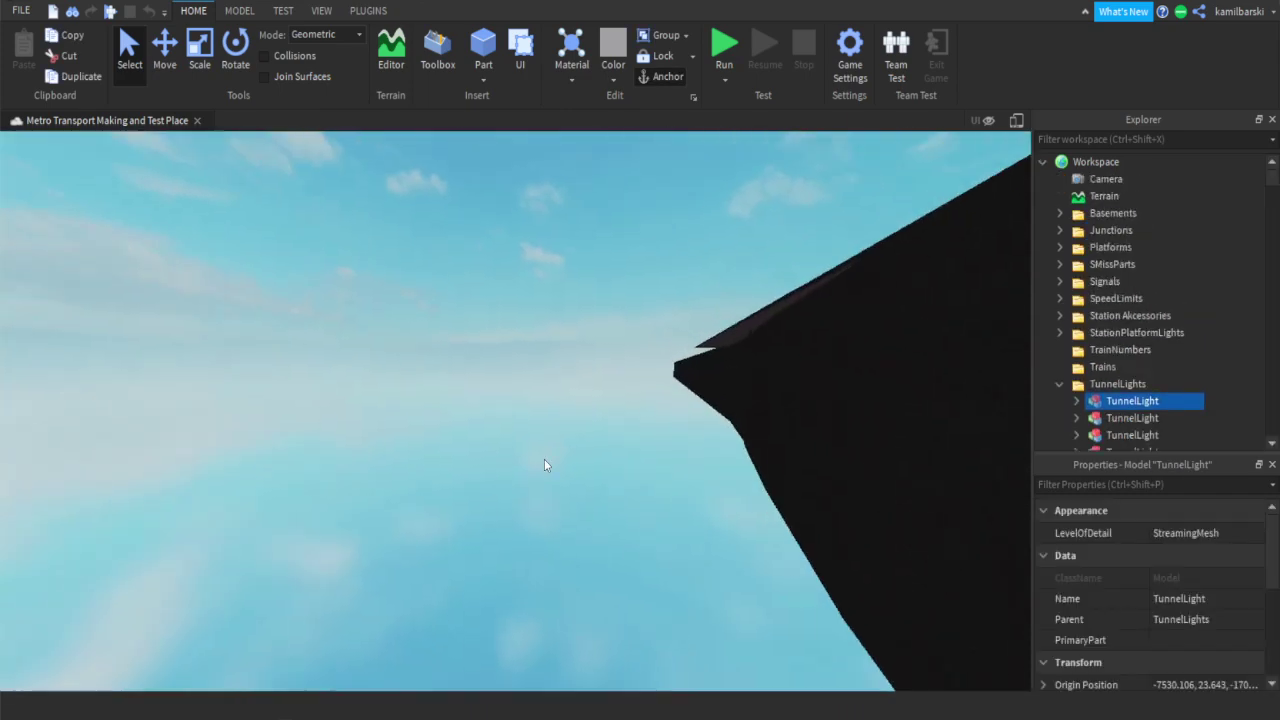
pyautogui.click(542, 462)
# Examine the junction tracks and follow the wide tunnel to the railed walkways between the tracks.
pyautogui.scroll(3, 957, 381)
pyautogui.moveTo(726, 388); pyautogui.dragTo(726, 388, button='right')
pyautogui.press('w')
pyautogui.press('w')
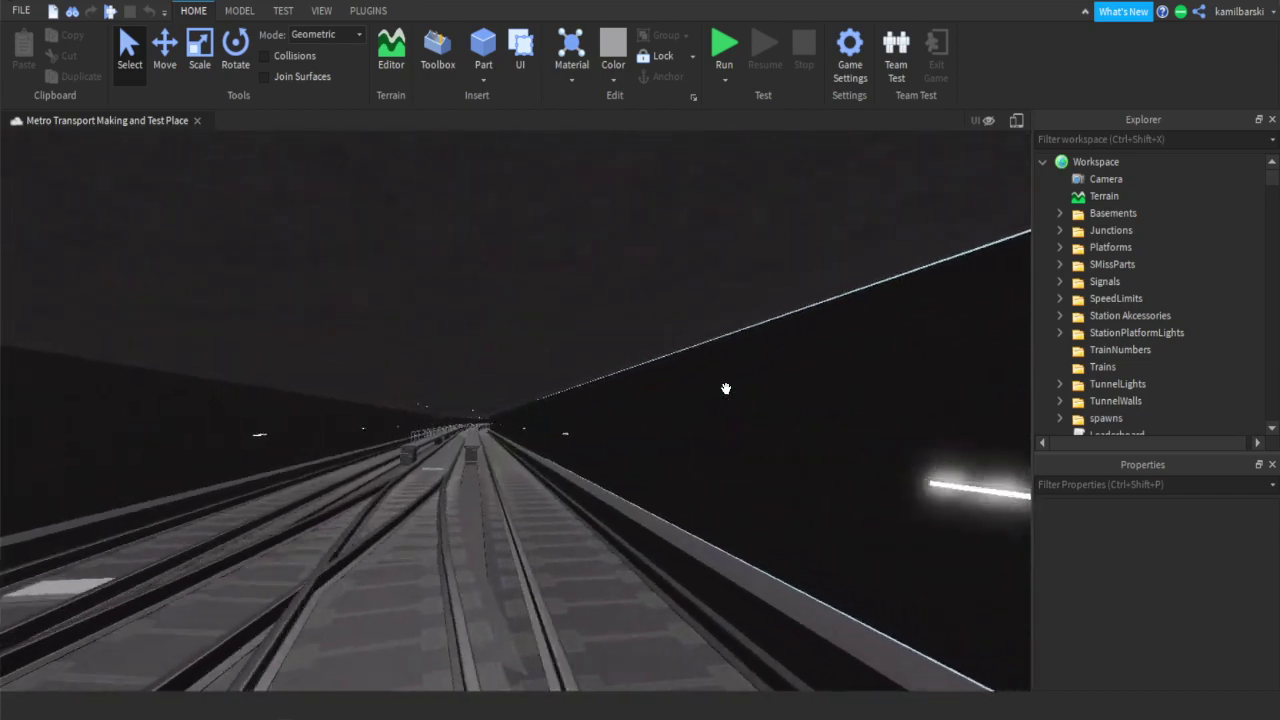
pyautogui.moveTo(465, 472); pyautogui.dragTo(395, 472, button='right')
pyautogui.press('w')
pyautogui.press('w')
pyautogui.press('w')
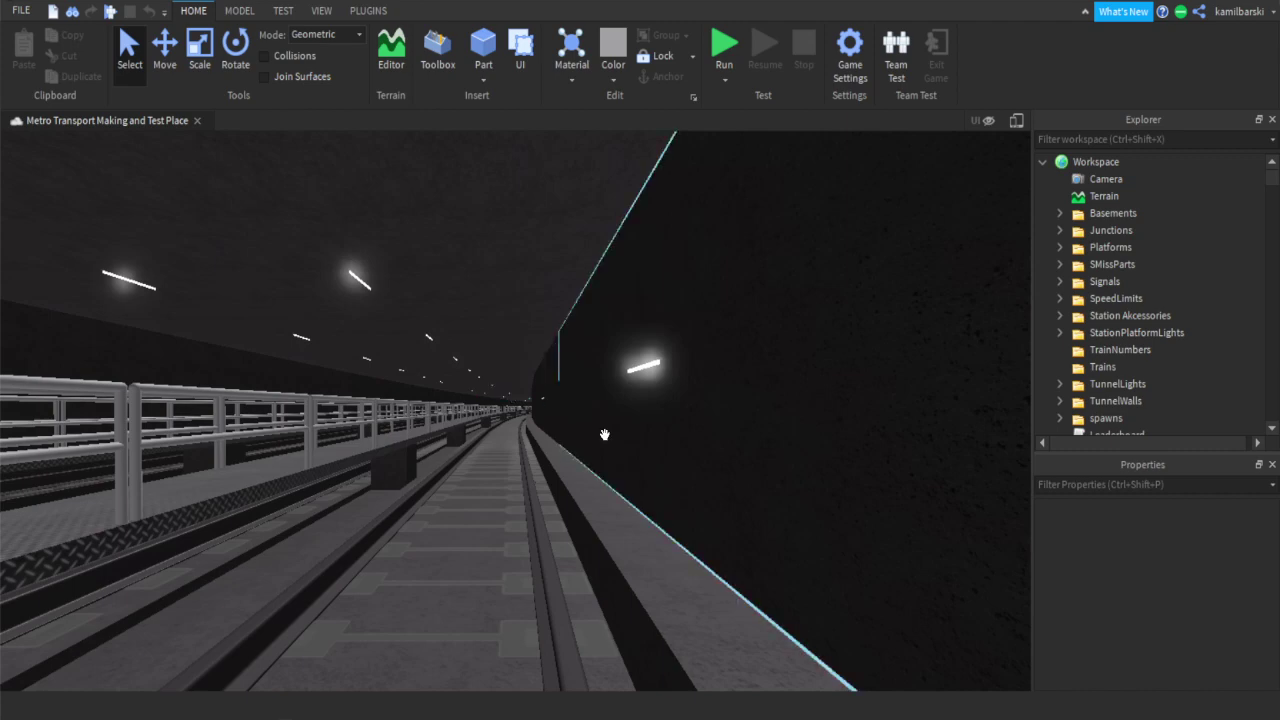
# Inspect the diamond-plate walkways and their handrails between the tunnel tracks from above and up close.
pyautogui.moveTo(604, 434); pyautogui.dragTo(605, 435, button='right')
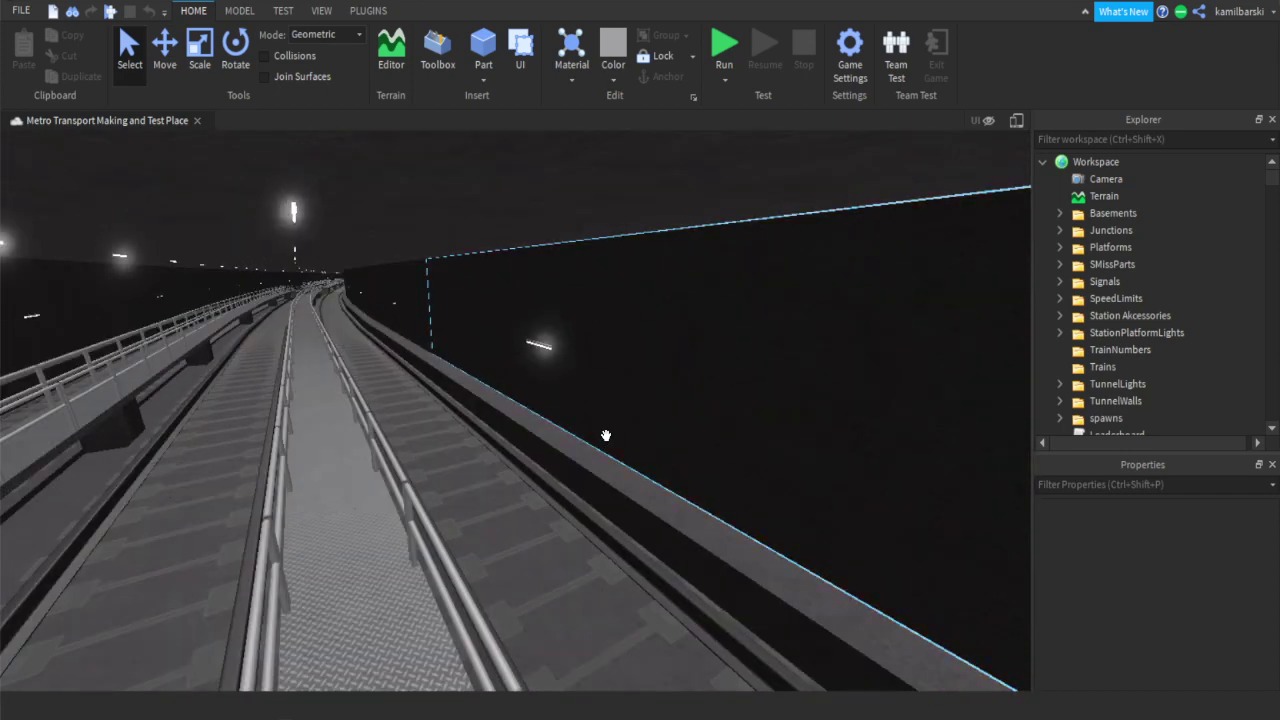
pyautogui.moveTo(650, 394); pyautogui.dragTo(652, 397, button='right')
pyautogui.moveTo(583, 443); pyautogui.dragTo(583, 443, button='right')
pyautogui.scroll(3, 583, 443)
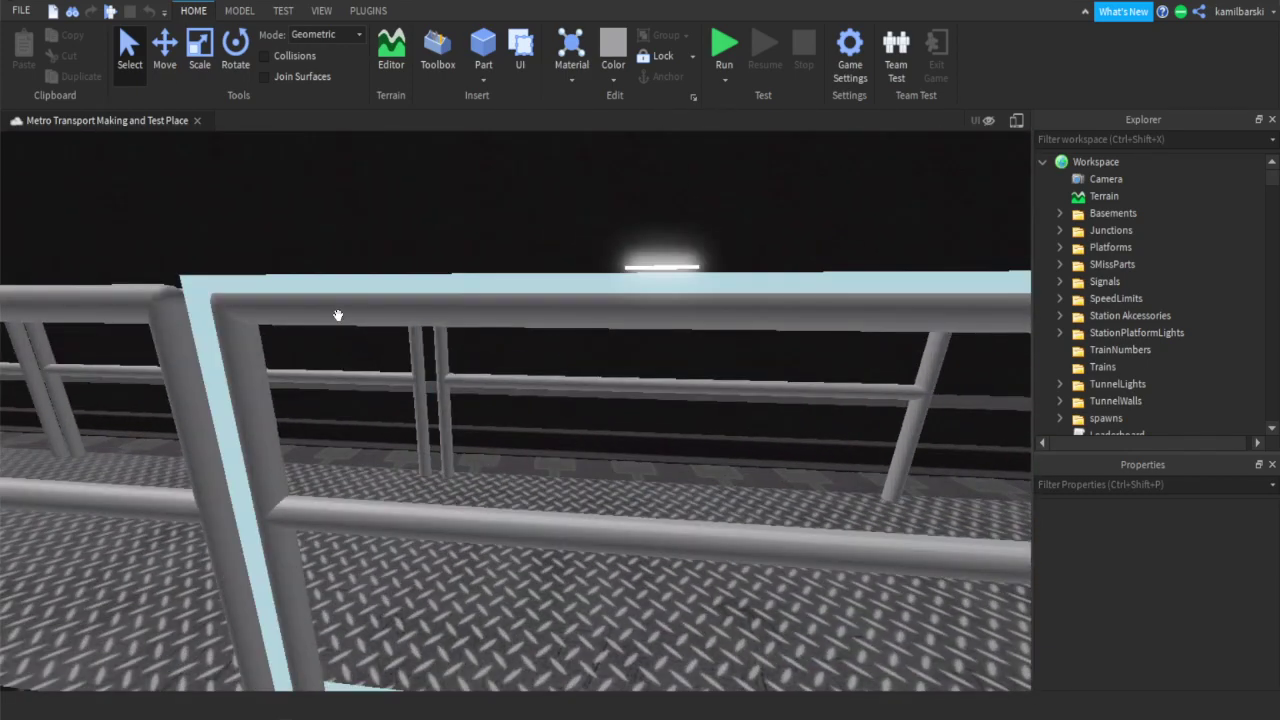
pyautogui.moveTo(340, 526); pyautogui.dragTo(340, 526, button='right')
pyautogui.scroll(-2, 340, 526)
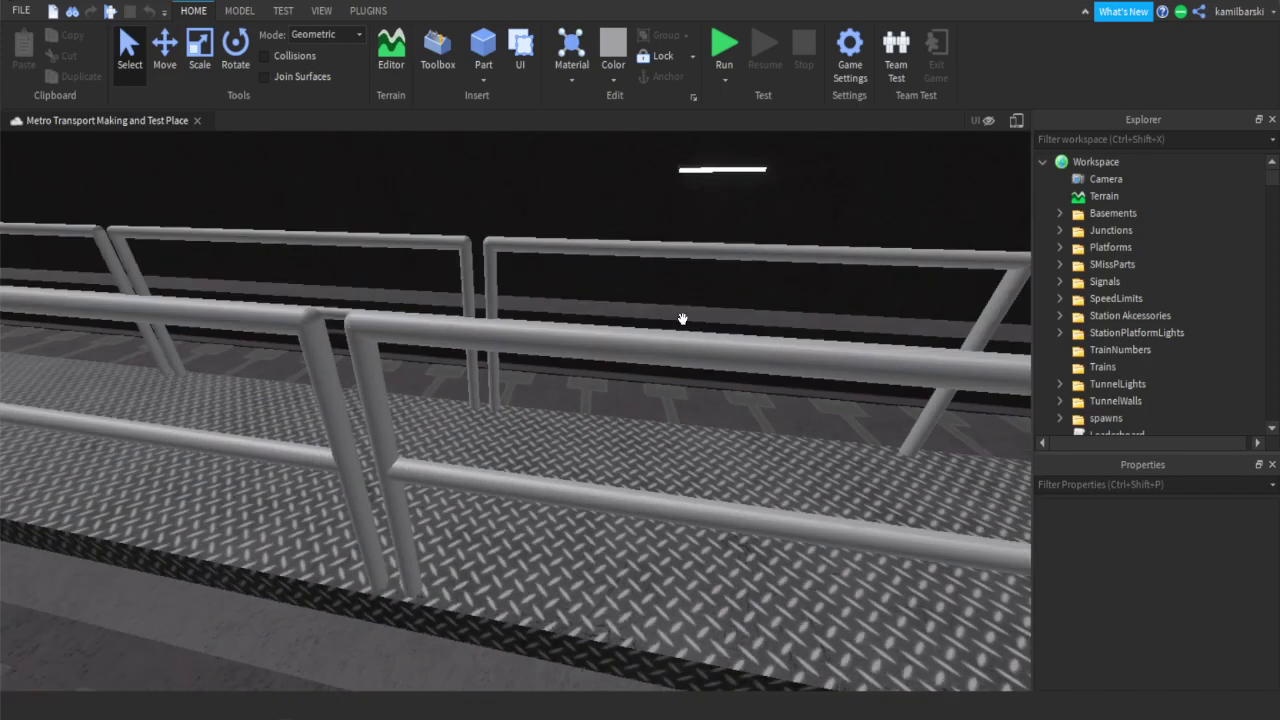
pyautogui.moveTo(682, 318); pyautogui.dragTo(687, 355, button='right')
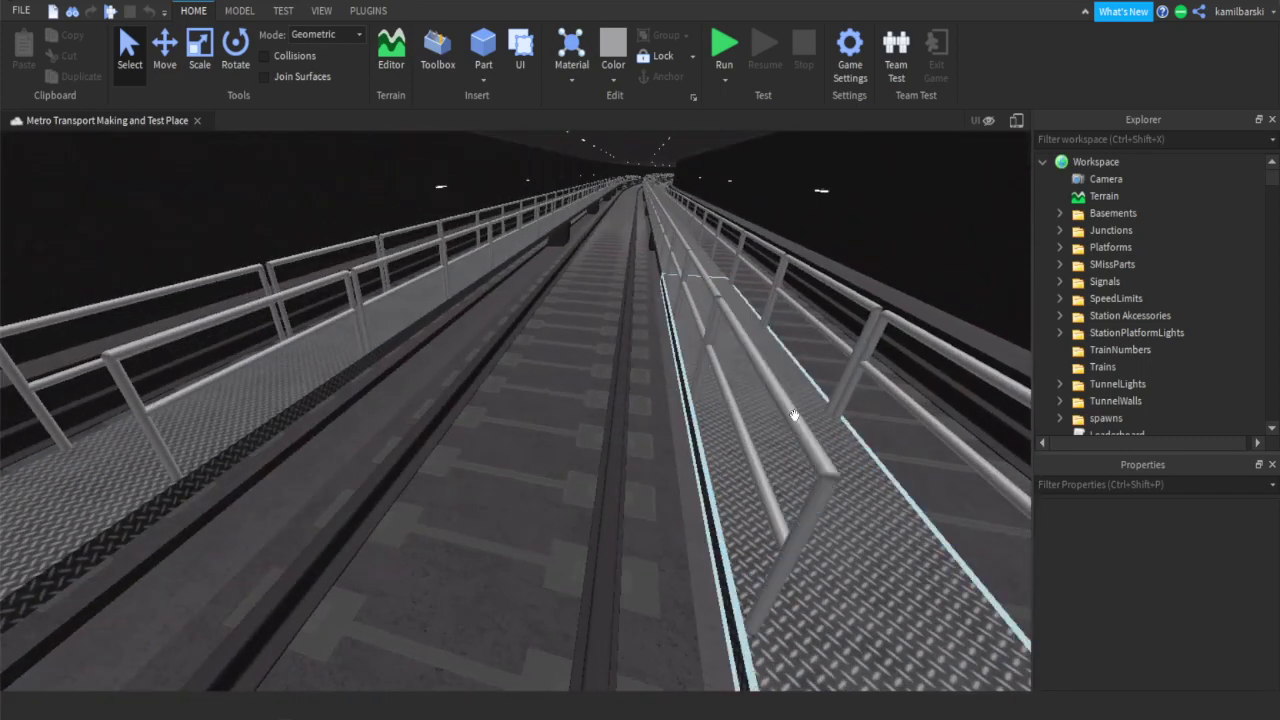
pyautogui.moveTo(684, 403); pyautogui.dragTo(684, 403, button='right')
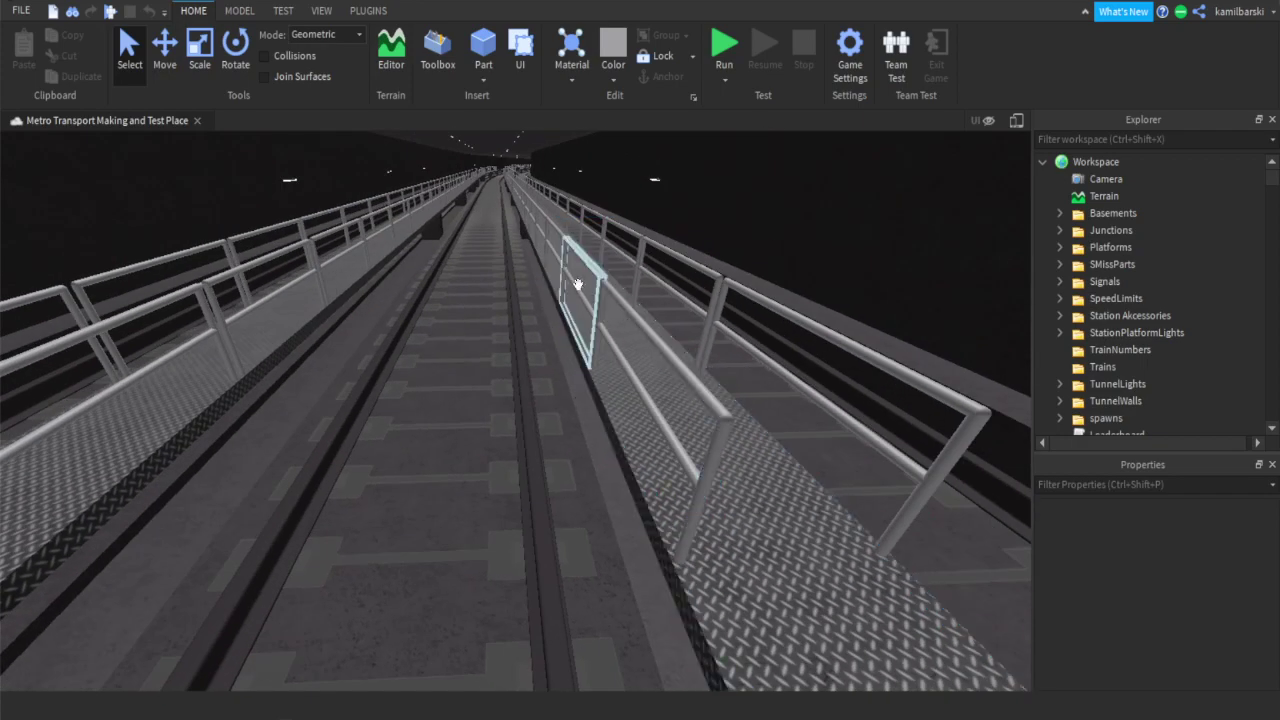
# Follow the track between the railed walkways to the stairs and the lit pit beneath the rails.
pyautogui.moveTo(605, 276); pyautogui.dragTo(610, 435, button='right')
pyautogui.press('w')
pyautogui.press('s')
pyautogui.press('w')
pyautogui.press('s')
pyautogui.press('w')
pyautogui.press('w')
pyautogui.press('w')
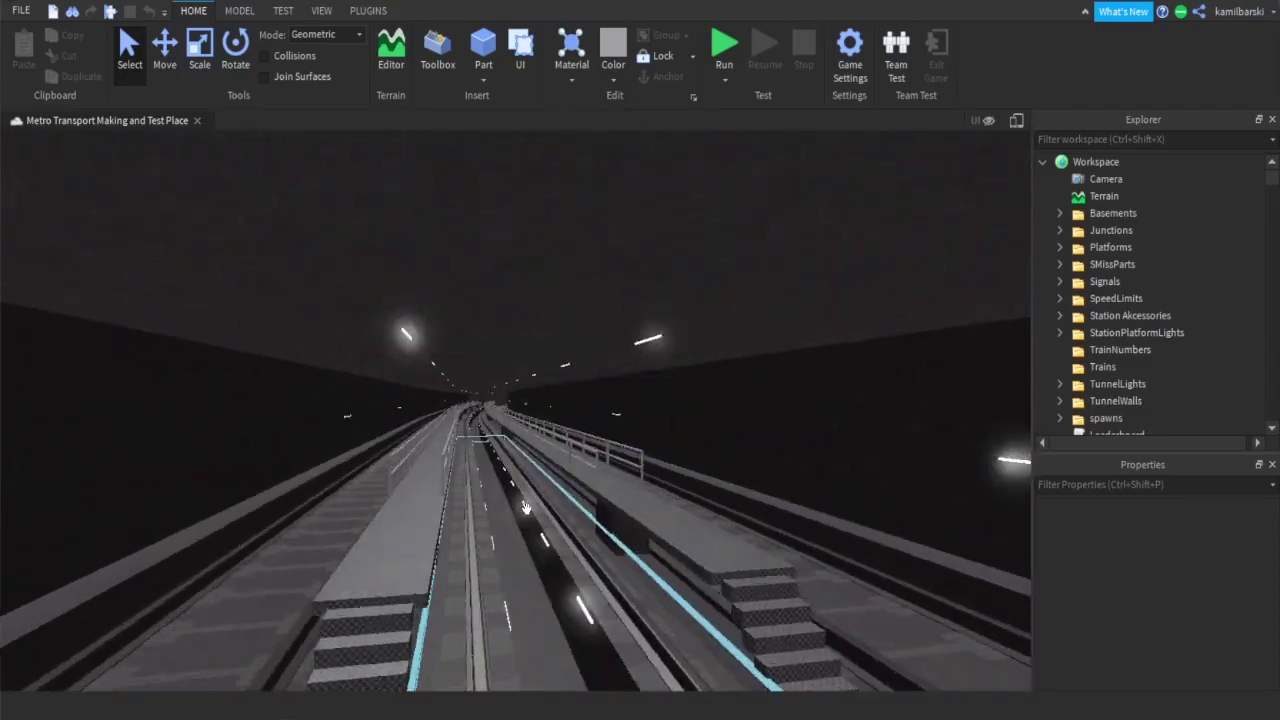
# Examine the lit pit between the rails and the closed wall at the tunnel's end.
pyautogui.press('w')
pyautogui.moveTo(525, 508); pyautogui.dragTo(536, 460, button='right')
pyautogui.press('w')
pyautogui.press('w')
pyautogui.press('w')
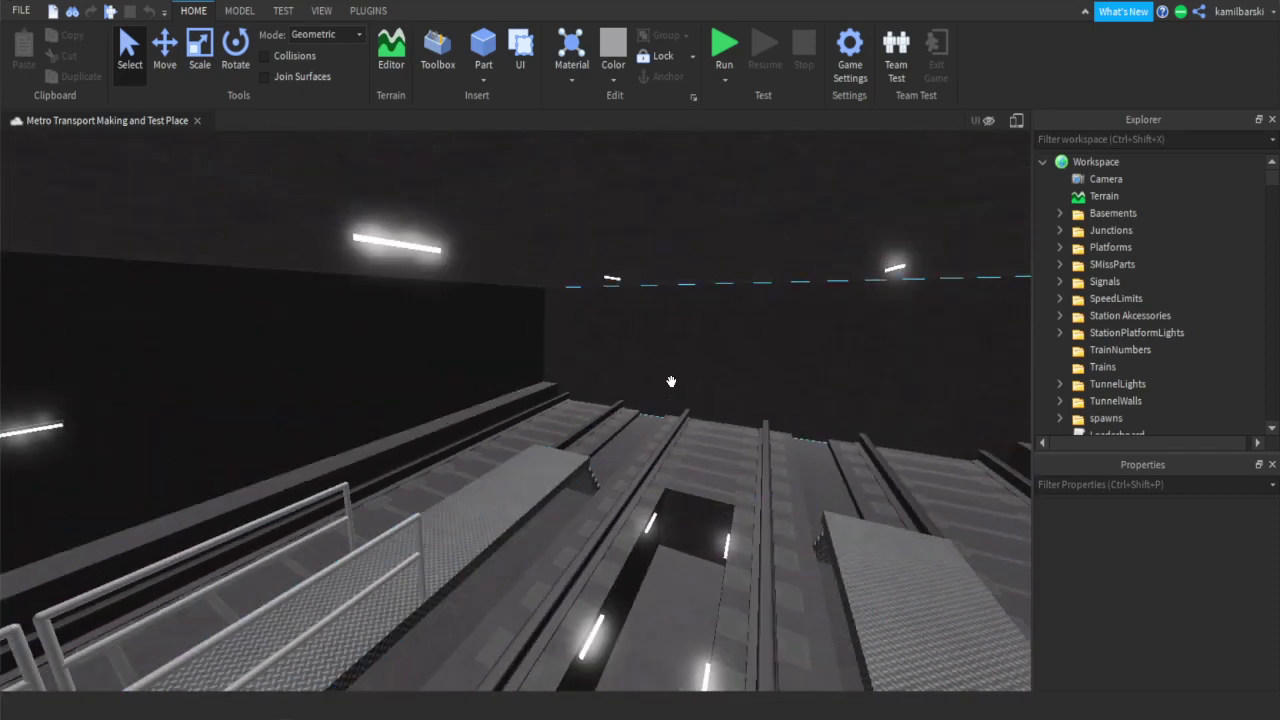
pyautogui.moveTo(686, 397); pyautogui.dragTo(635, 398, button='right')
# Travel back through the tunnel and its junction to the Ethniki Amyna station.
pyautogui.press('w')
pyautogui.press('e')
pyautogui.press('q')
pyautogui.press('w')
pyautogui.press('w')
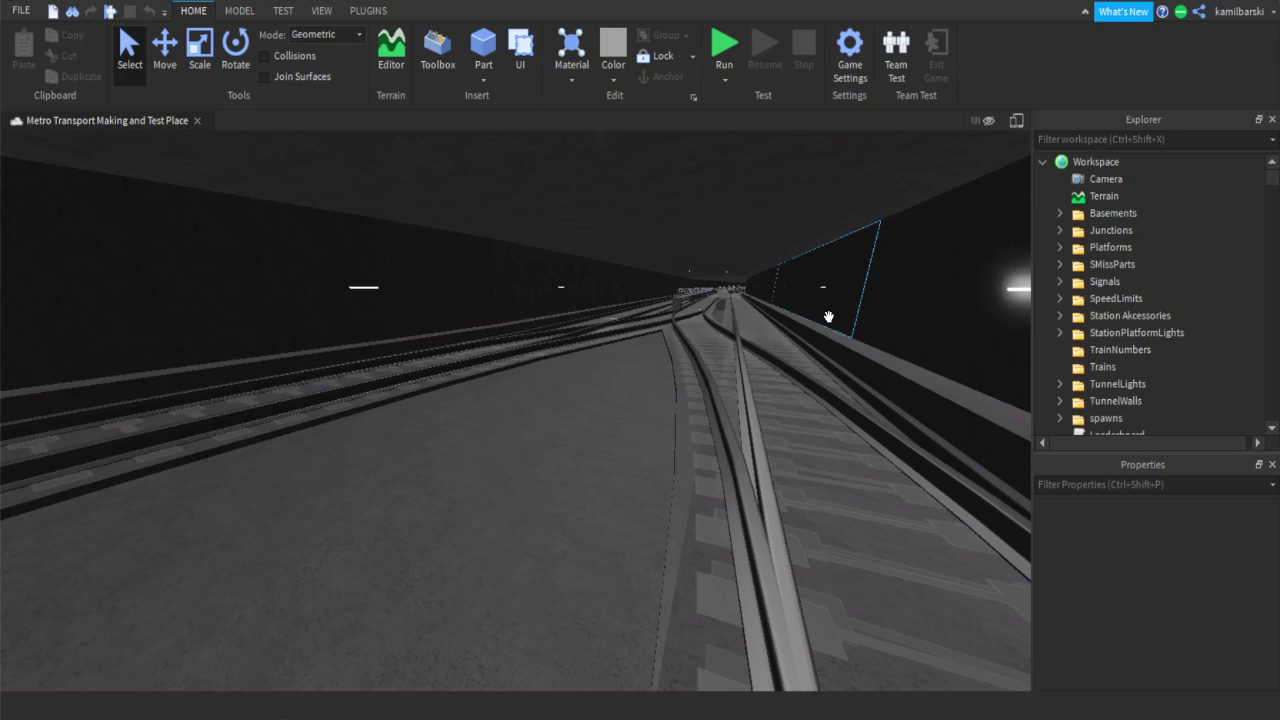
pyautogui.scroll(8, 757, 294)
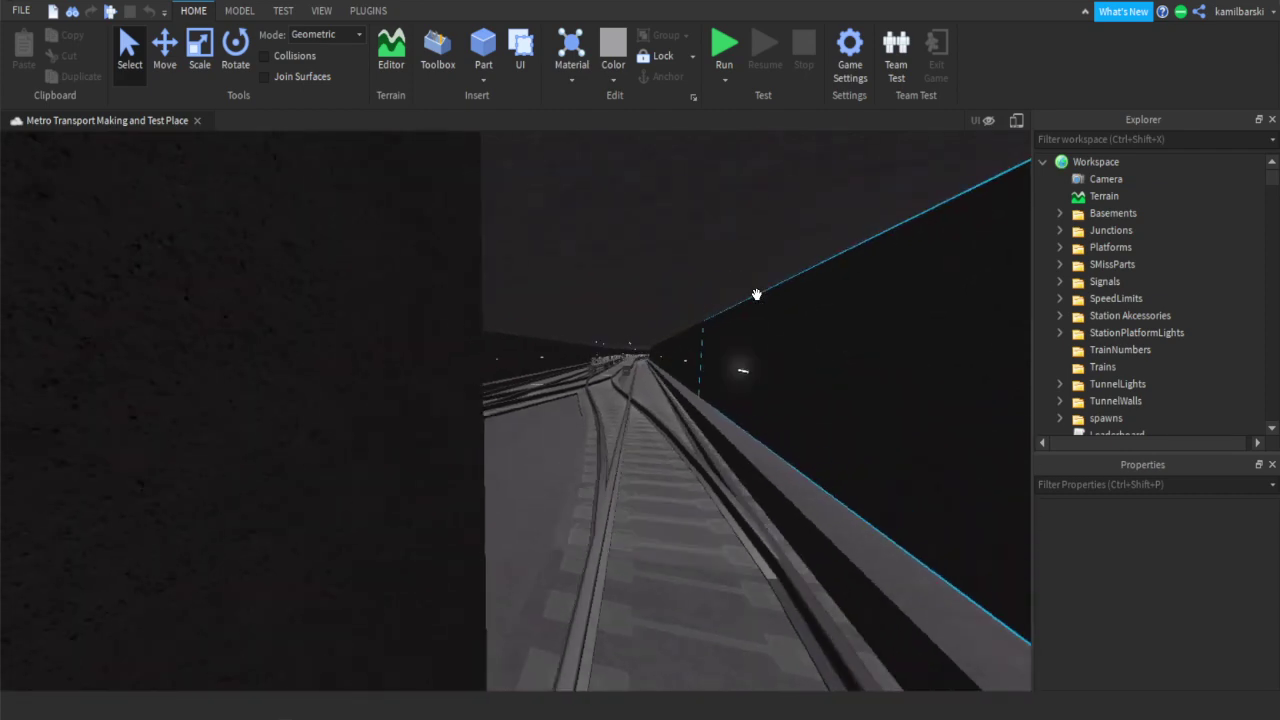
pyautogui.scroll(-5, 757, 294)
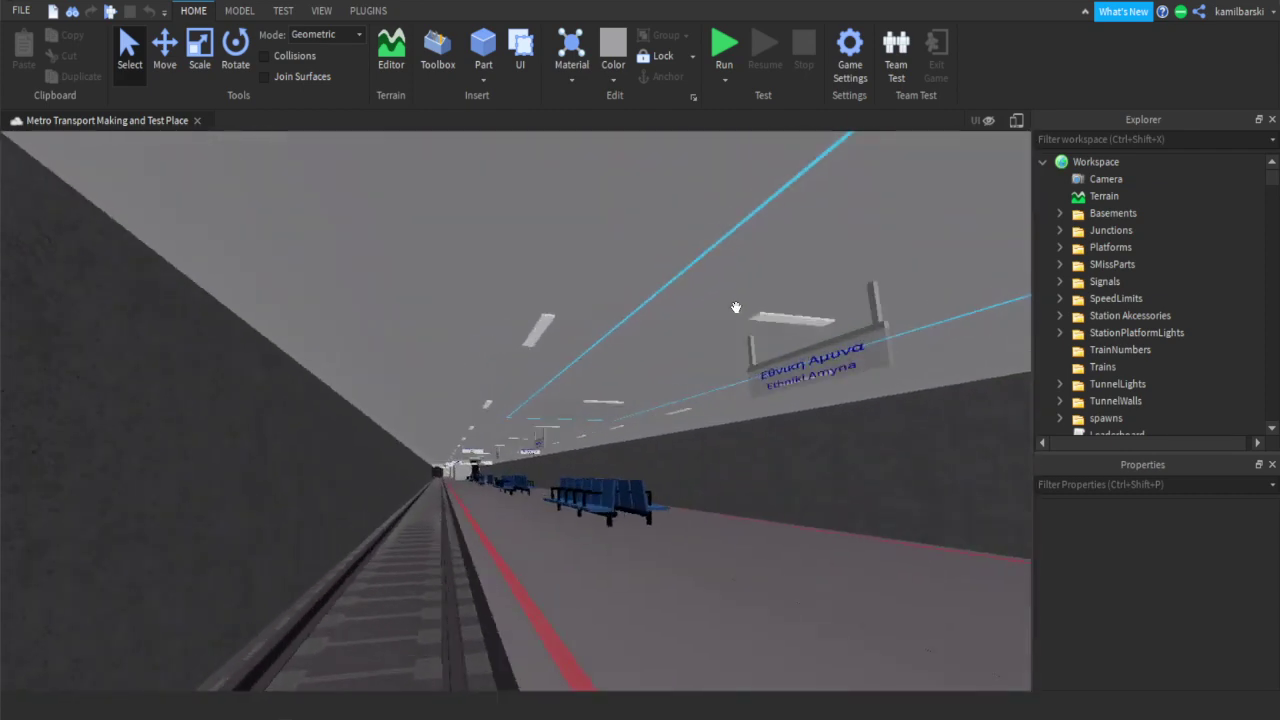
# Inspect the Ethniki Amyna platform with its blue seats, hanging signs and the direction signs on the end wall.
pyautogui.moveTo(736, 308); pyautogui.dragTo(757, 294, button='right')
pyautogui.press('s')
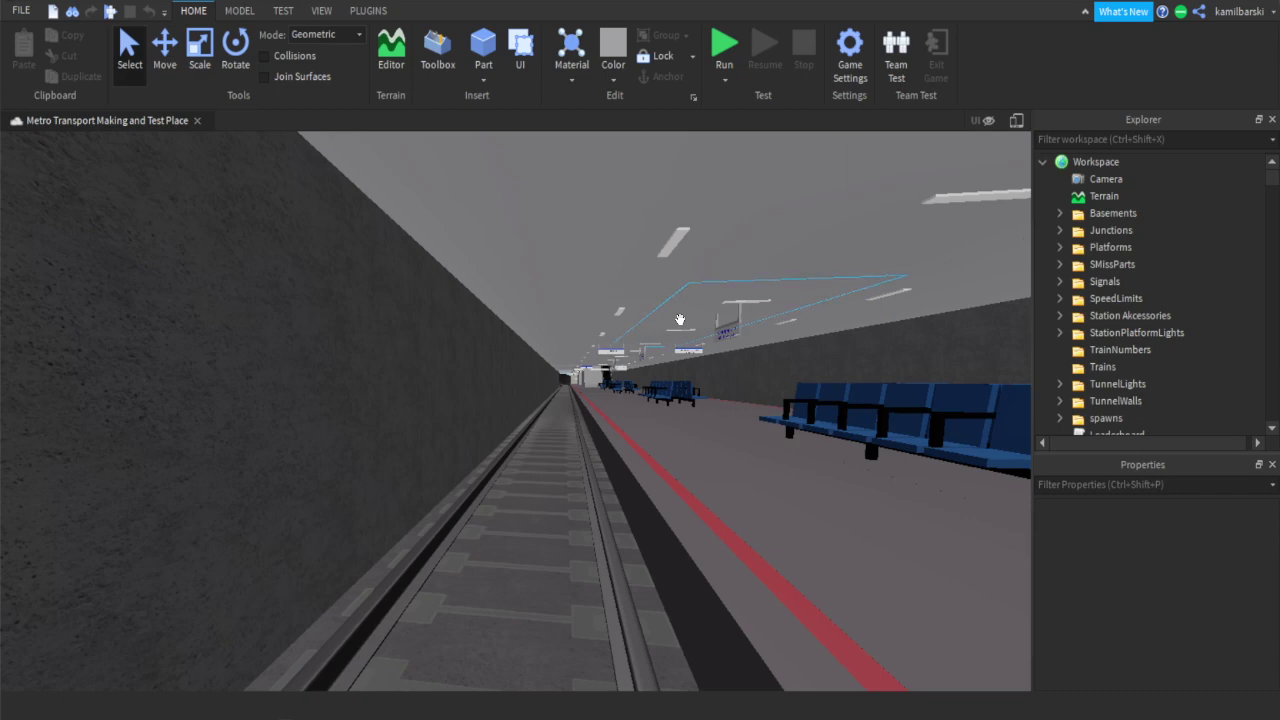
pyautogui.press('w')
pyautogui.press('w')
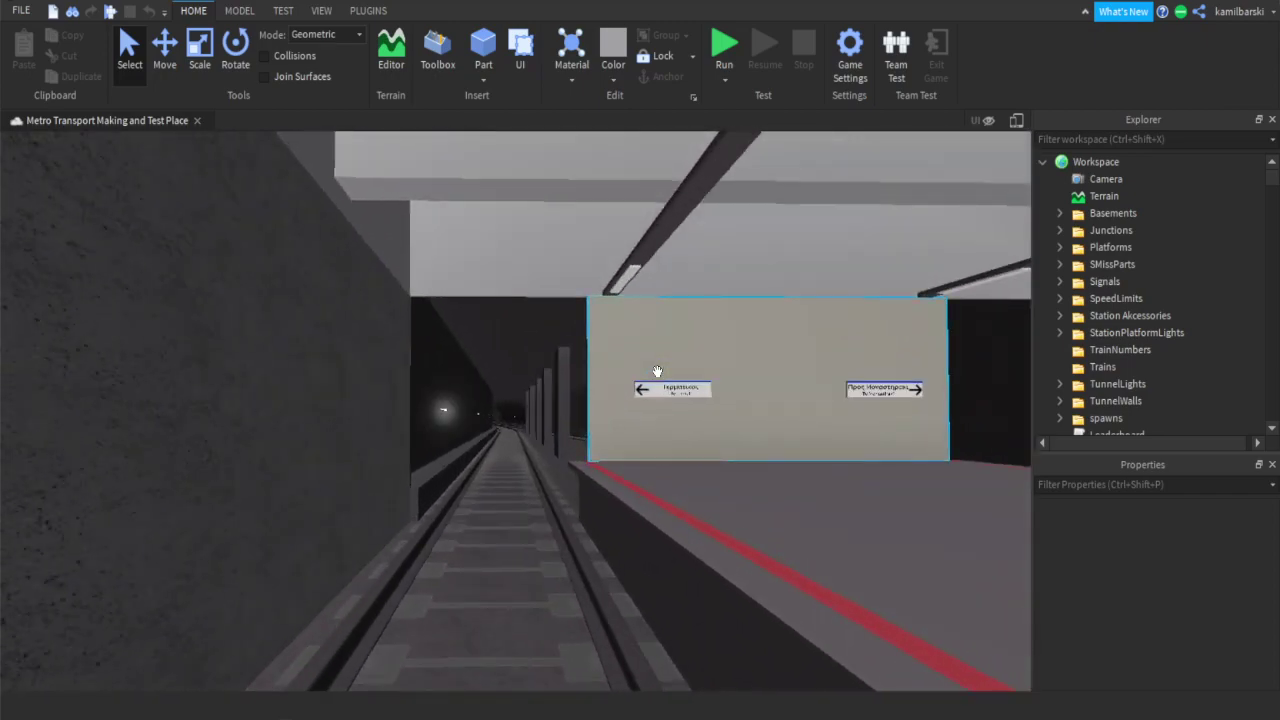
pyautogui.moveTo(620, 369)
pyautogui.mouseDown(button='right')
pyautogui.moveTo(606, 363)
pyautogui.moveTo(665, 369)
pyautogui.moveTo(620, 366)
pyautogui.mouseUp(button='right')
# Follow the track beyond Ethniki Amyna and view the curved tunnel from outside in both directions.
pyautogui.press('w')
pyautogui.press('w')
pyautogui.press('w')
pyautogui.press('s')
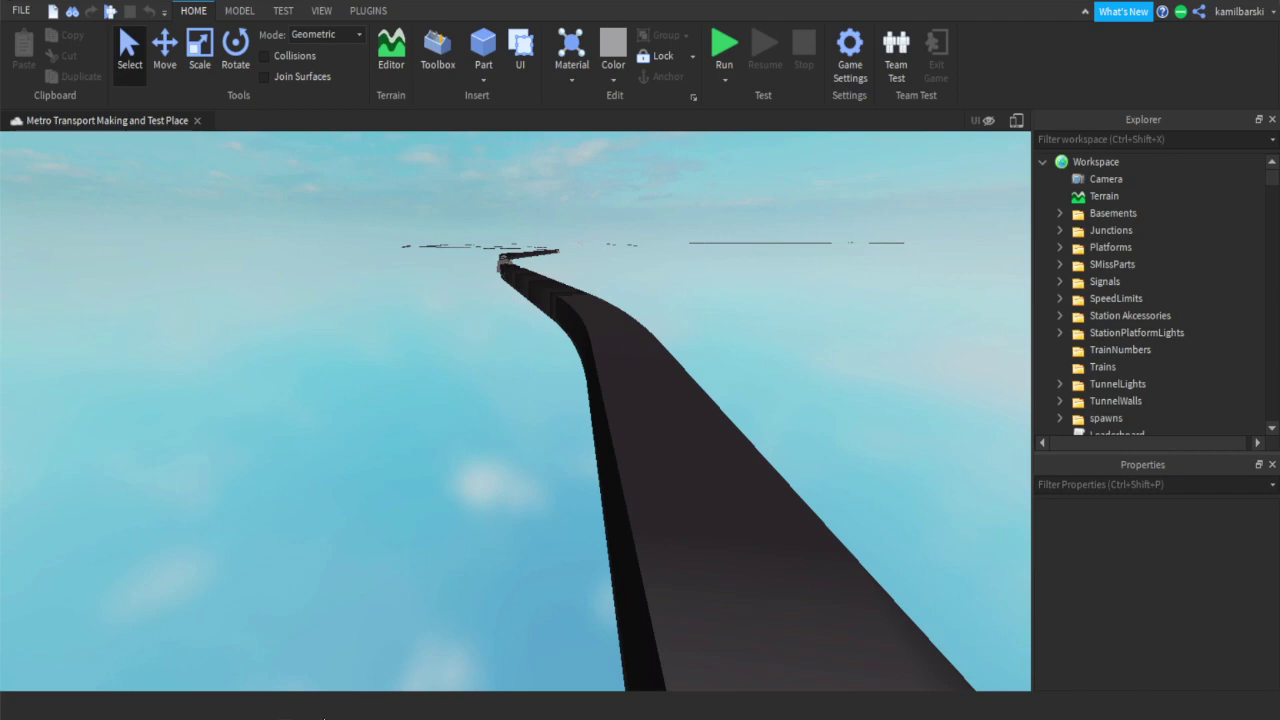
pyautogui.moveTo(432, 415); pyautogui.dragTo(430, 415, button='right')
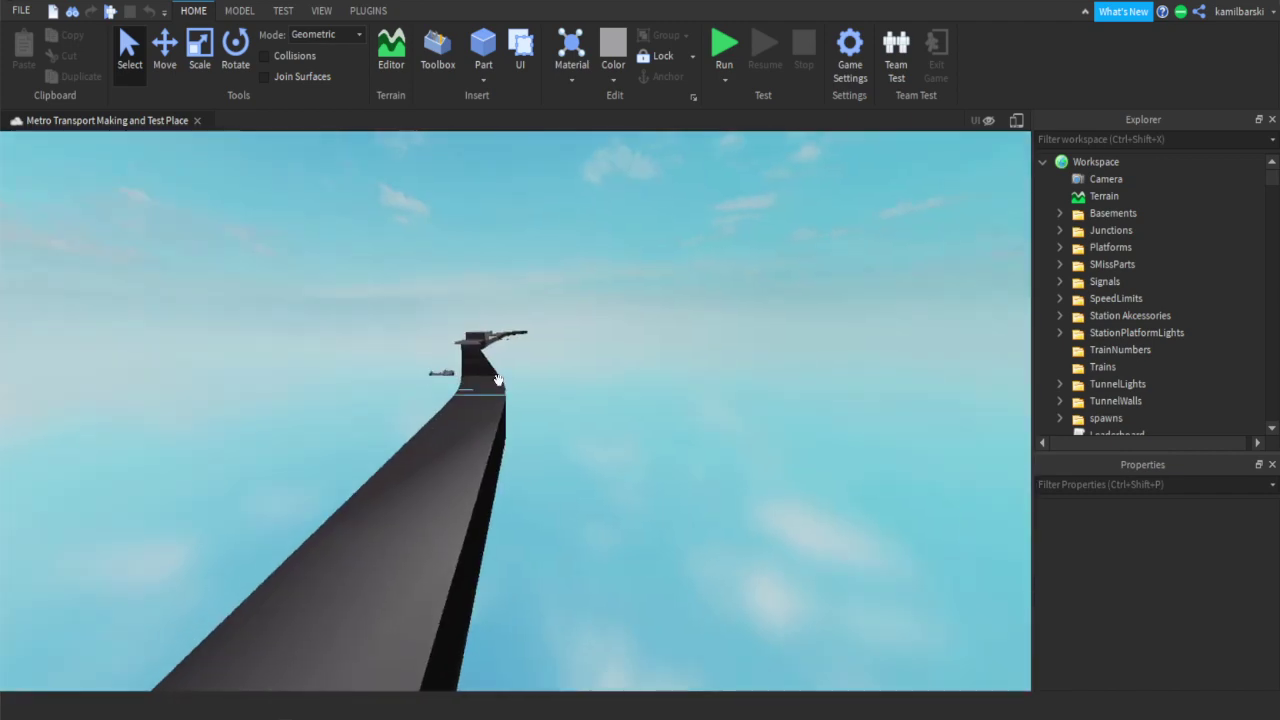
pyautogui.moveTo(569, 361); pyautogui.dragTo(569, 367, button='right')
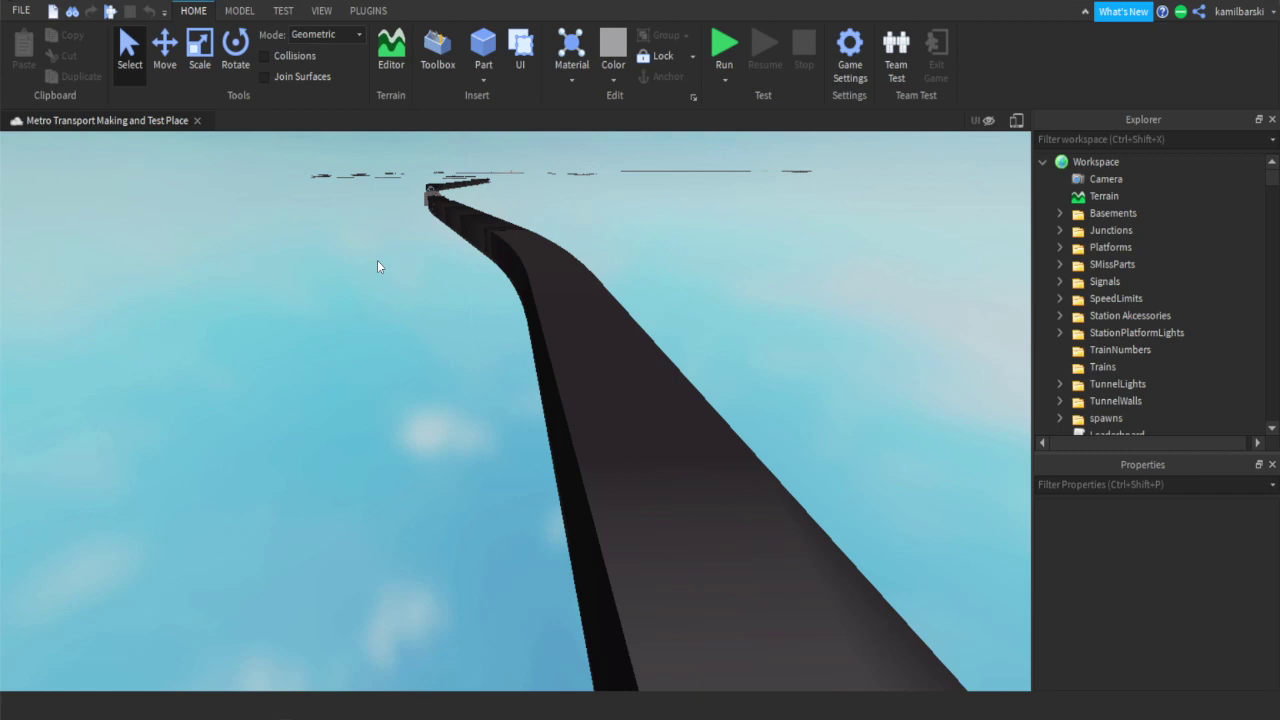
pyautogui.moveTo(378, 262)
pyautogui.mouseDown(button='right')
pyautogui.moveTo(399, 262)
pyautogui.moveTo(377, 262)
pyautogui.mouseUp(button='right')
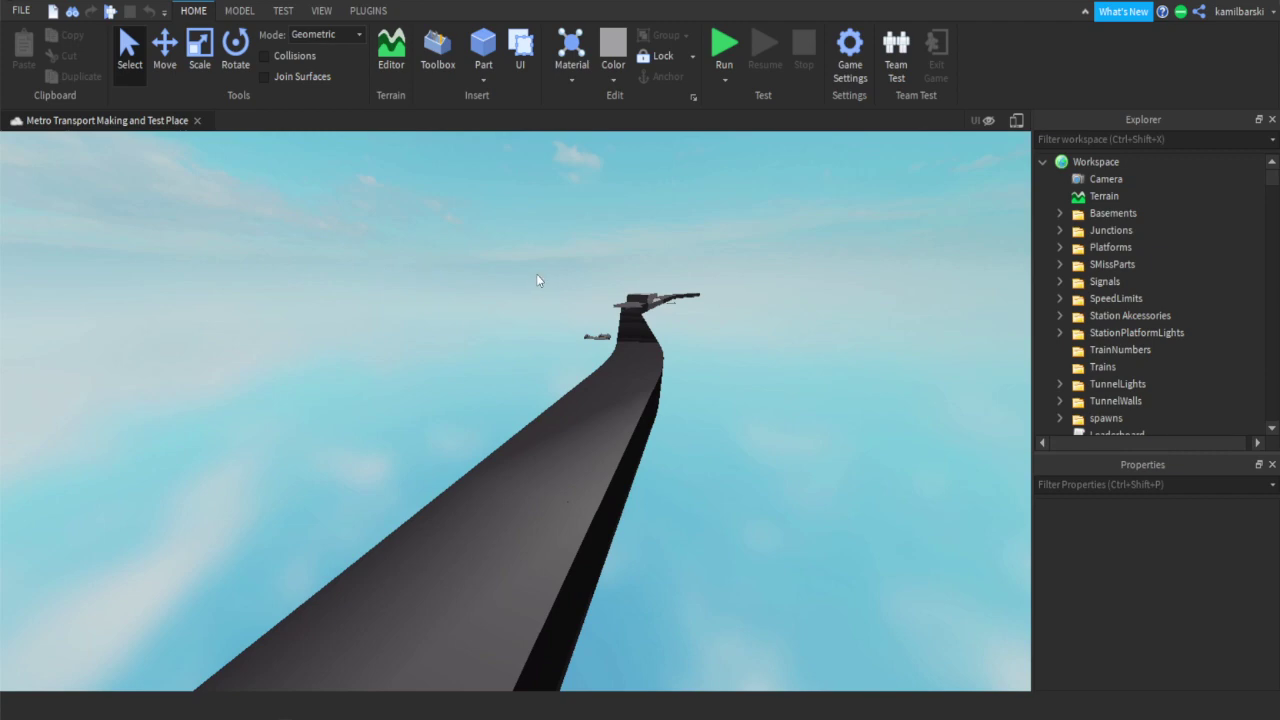
pyautogui.moveTo(550, 297); pyautogui.dragTo(550, 297, button='right')
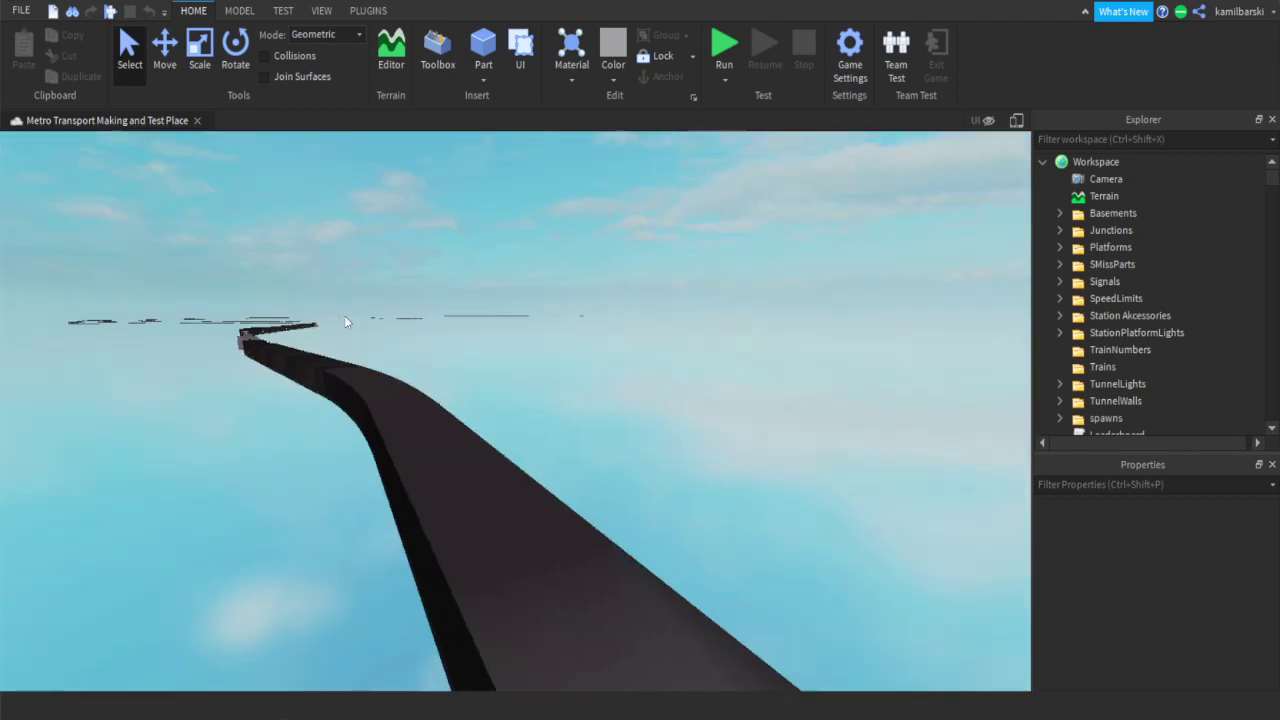